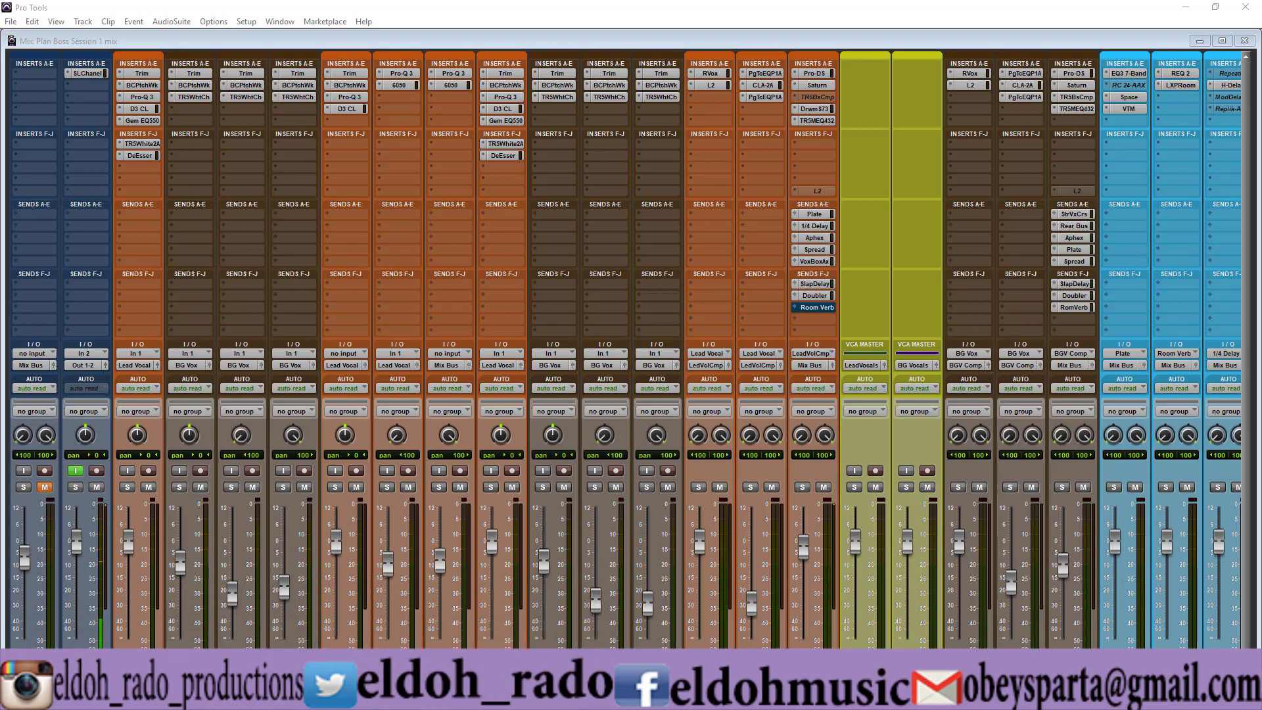
Review the Space reverb on the Plate return, switch to the Edit window and close the plug-in.
left_click(1128, 98)
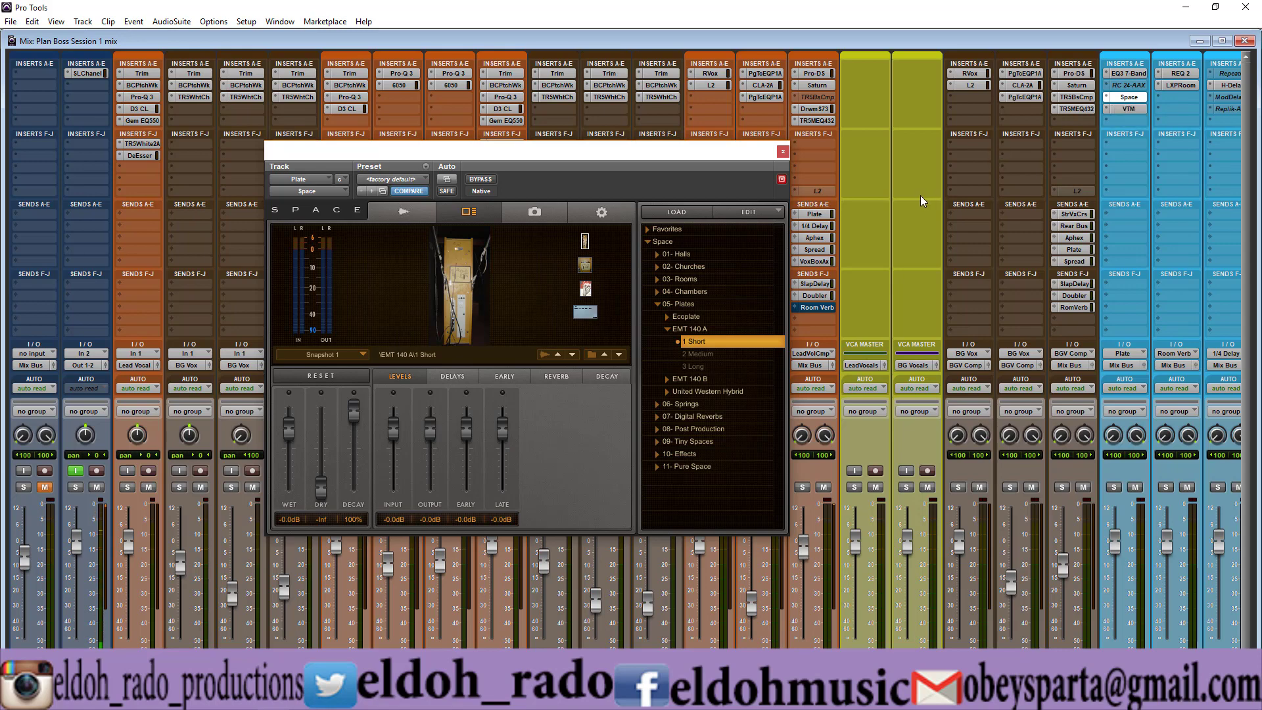
key("ctrl+equal")
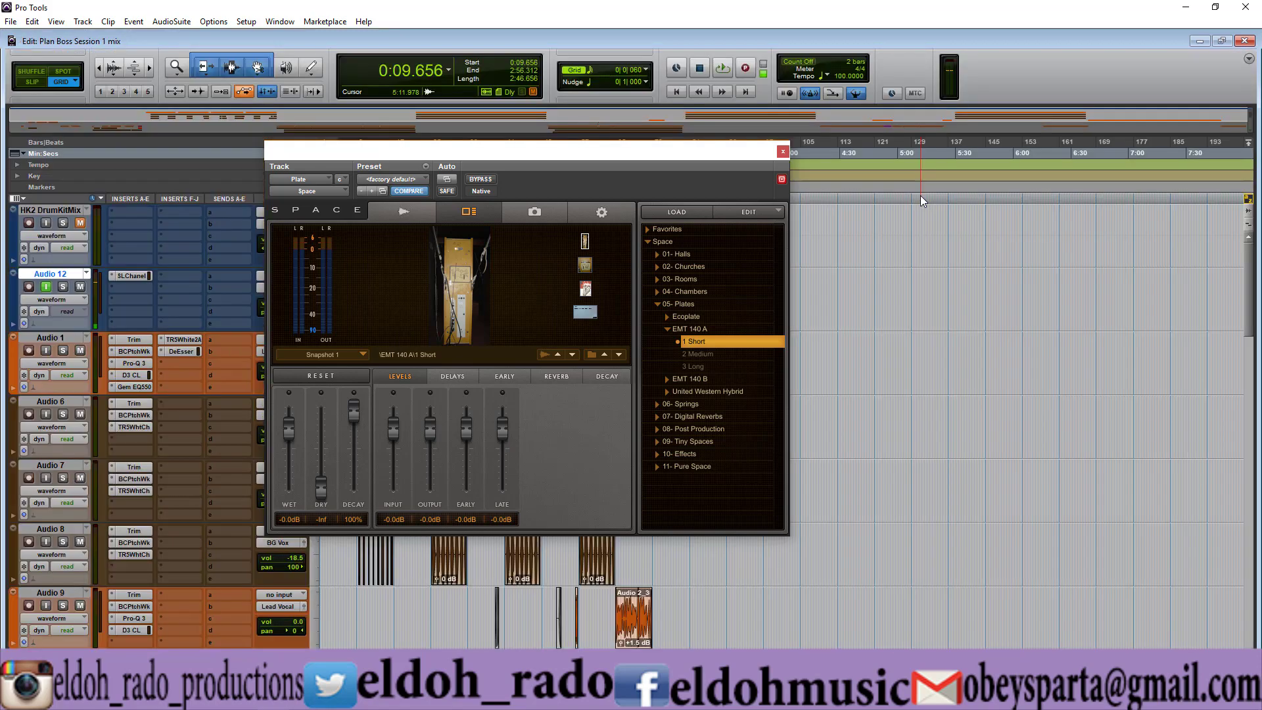
left_click(781, 151)
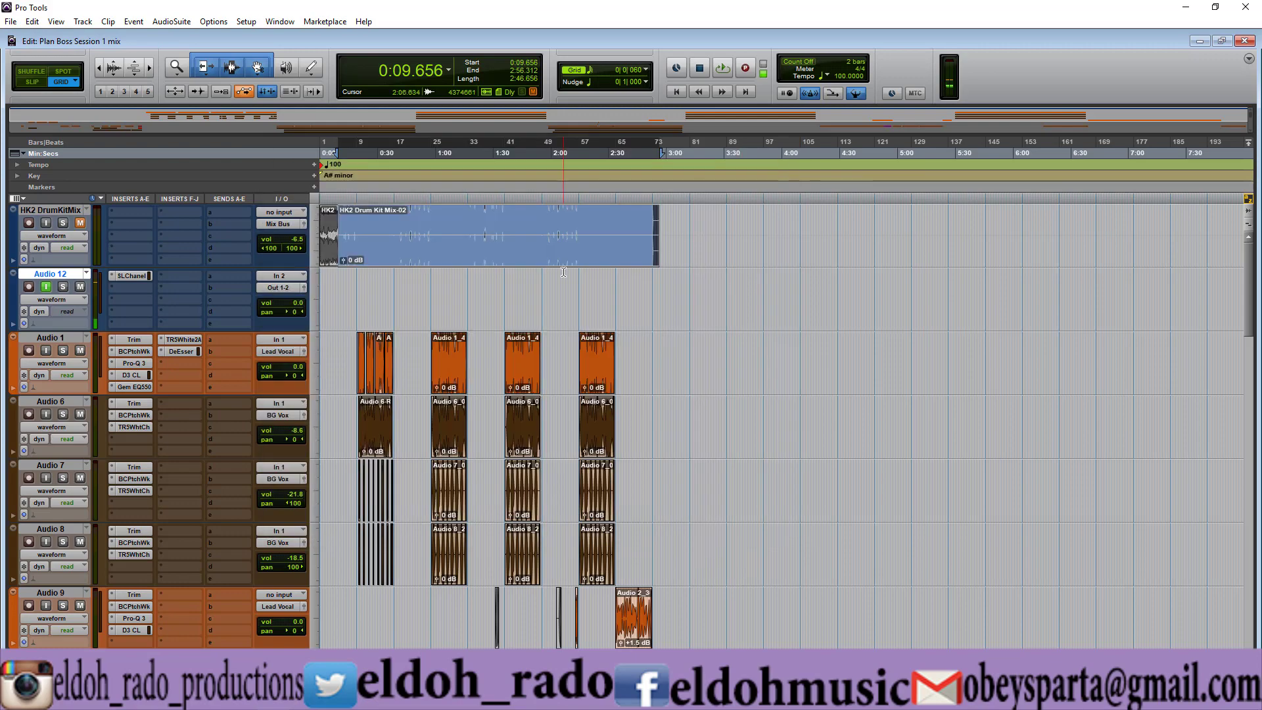
Select the first group of Audio 1 vocal clips, from about bar 9 through clip Audio 1_33-07, and return to the Mix window.
left_click(394, 356)
key("ctrl+bracketright")
key("ctrl+bracketright")
key("ctrl+bracketright")
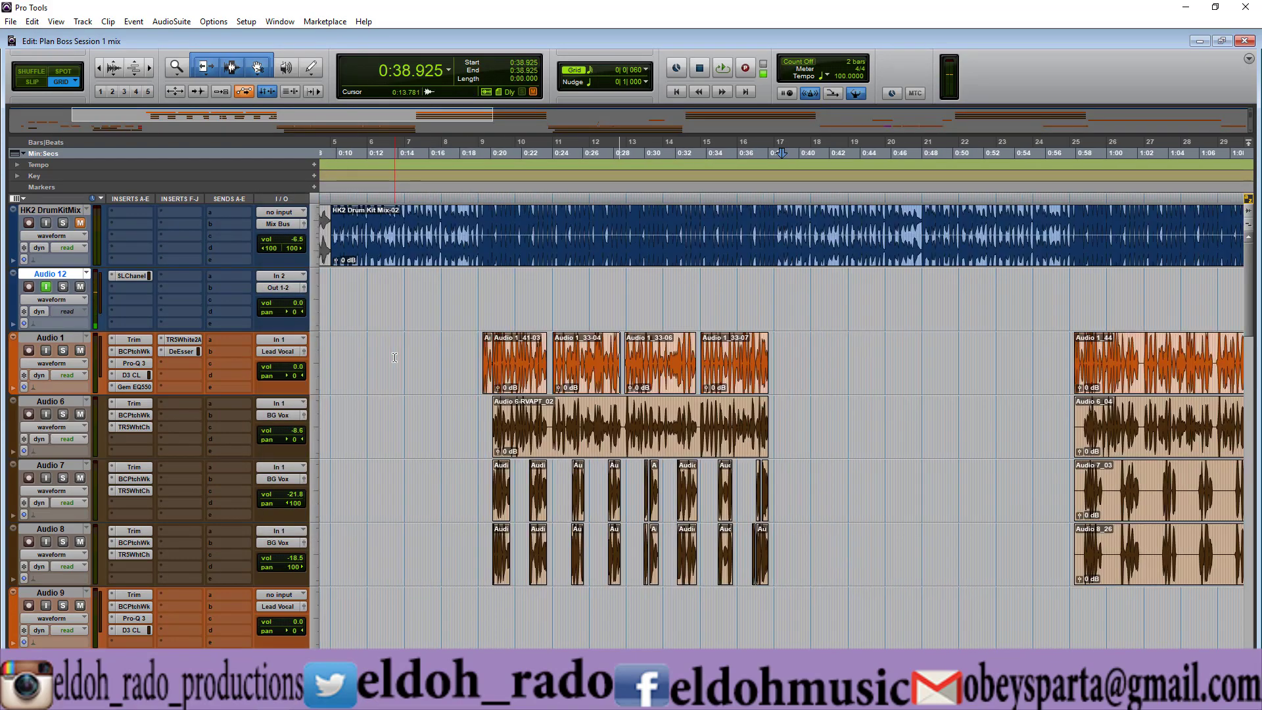
left_click(487, 379)
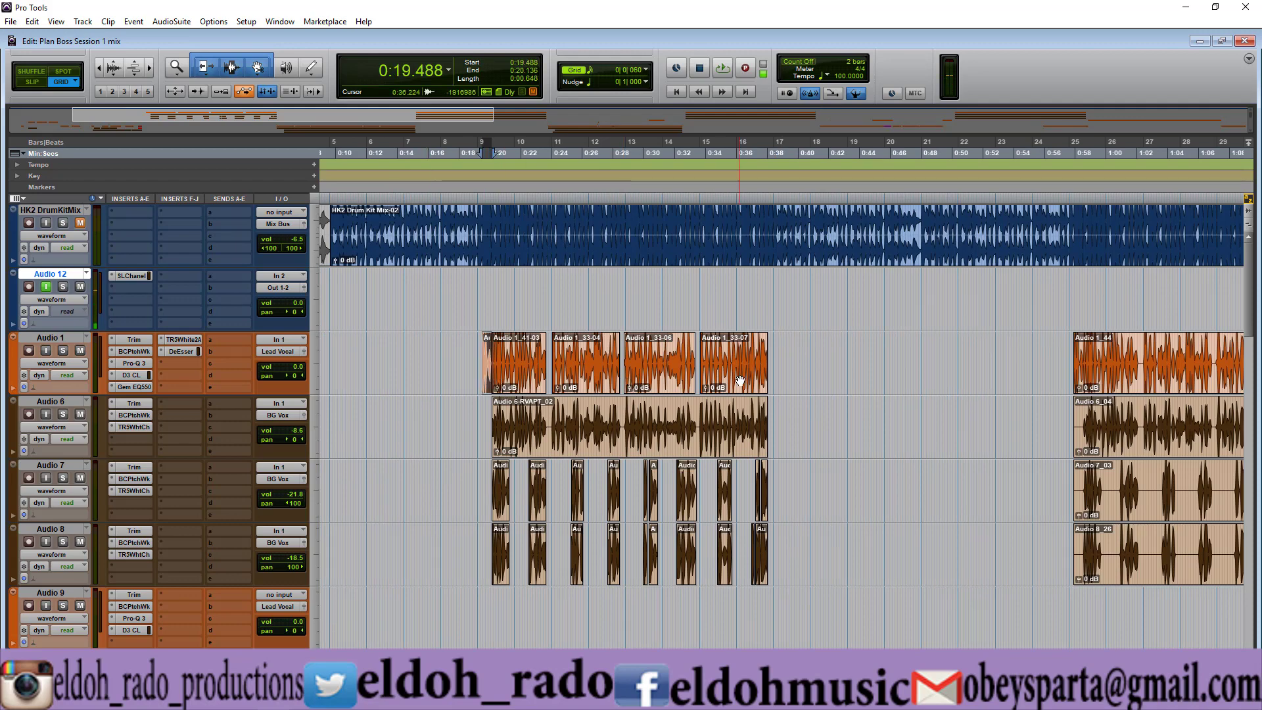
left_click(740, 381, "shift")
key("ctrl+equal")
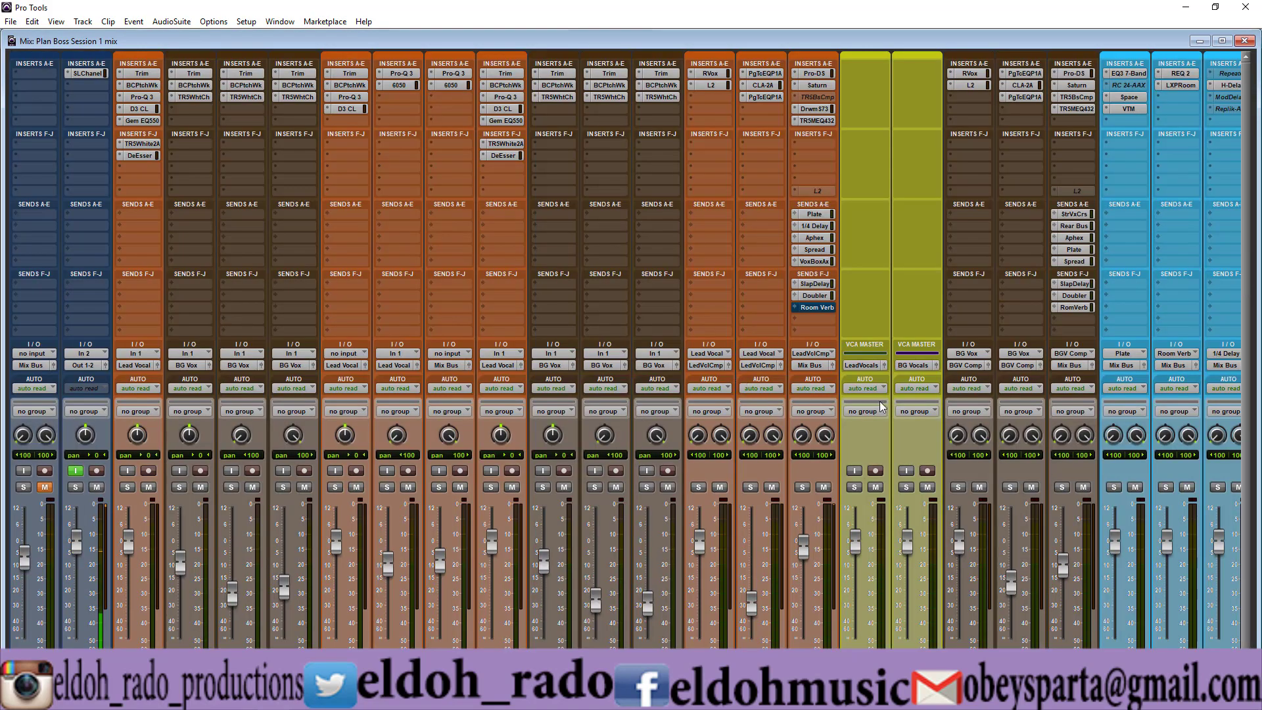
Mute the BGV Comp aux that outputs to the Mix Bus, and mute the lead vocal aux's Plate and Room Verb sends.
left_click(1083, 487)
left_click_drag(592, 693, 683, 693)
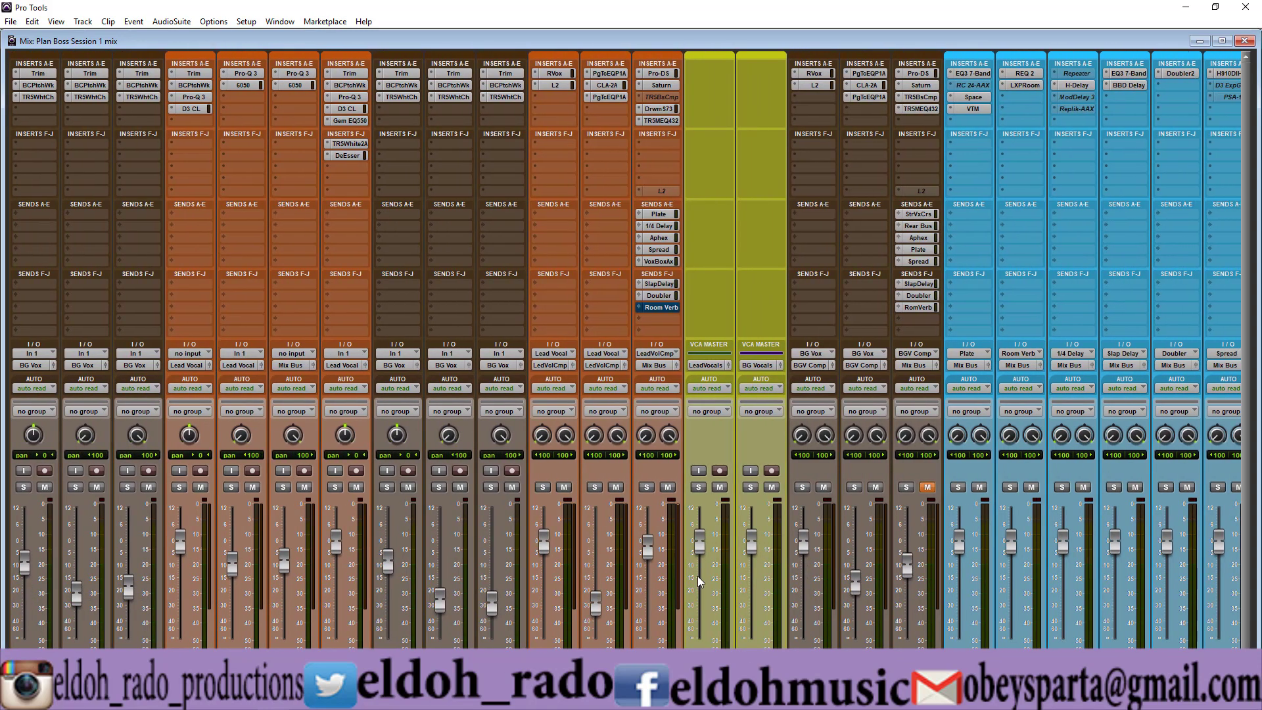
left_click(672, 215, "shift")
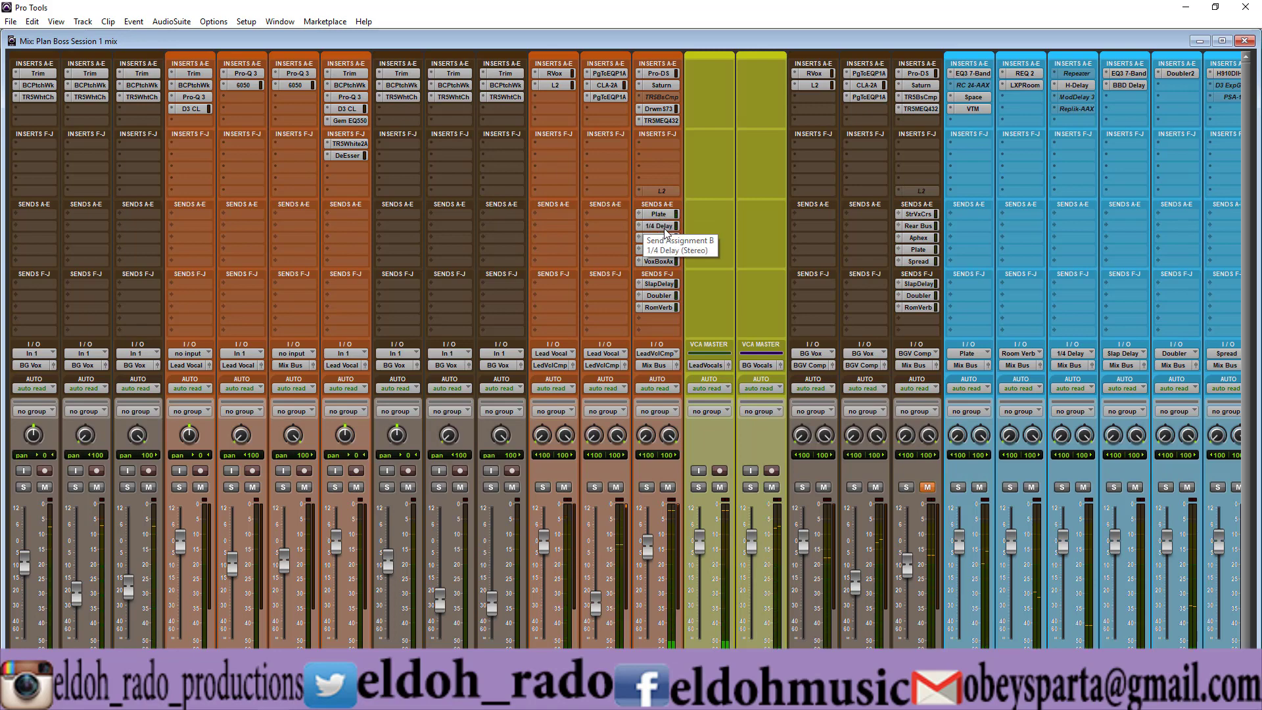
left_click(668, 215, "ctrl")
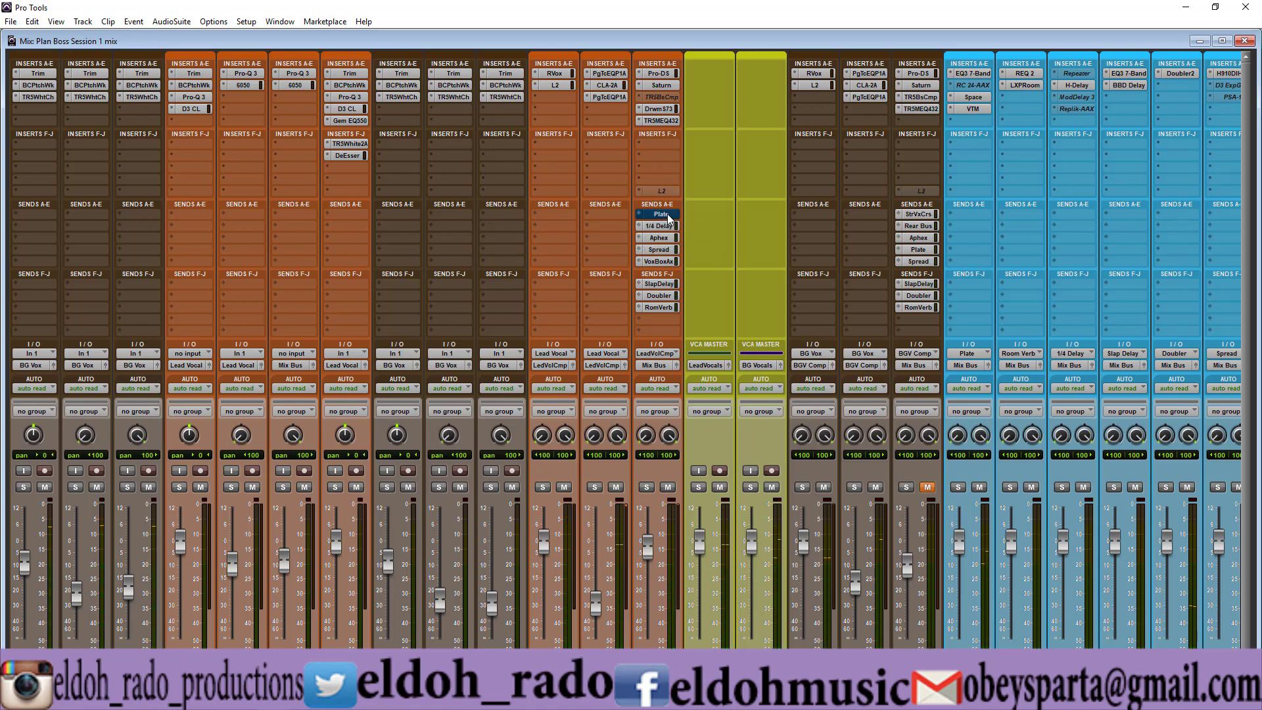
left_click(671, 307, "ctrl")
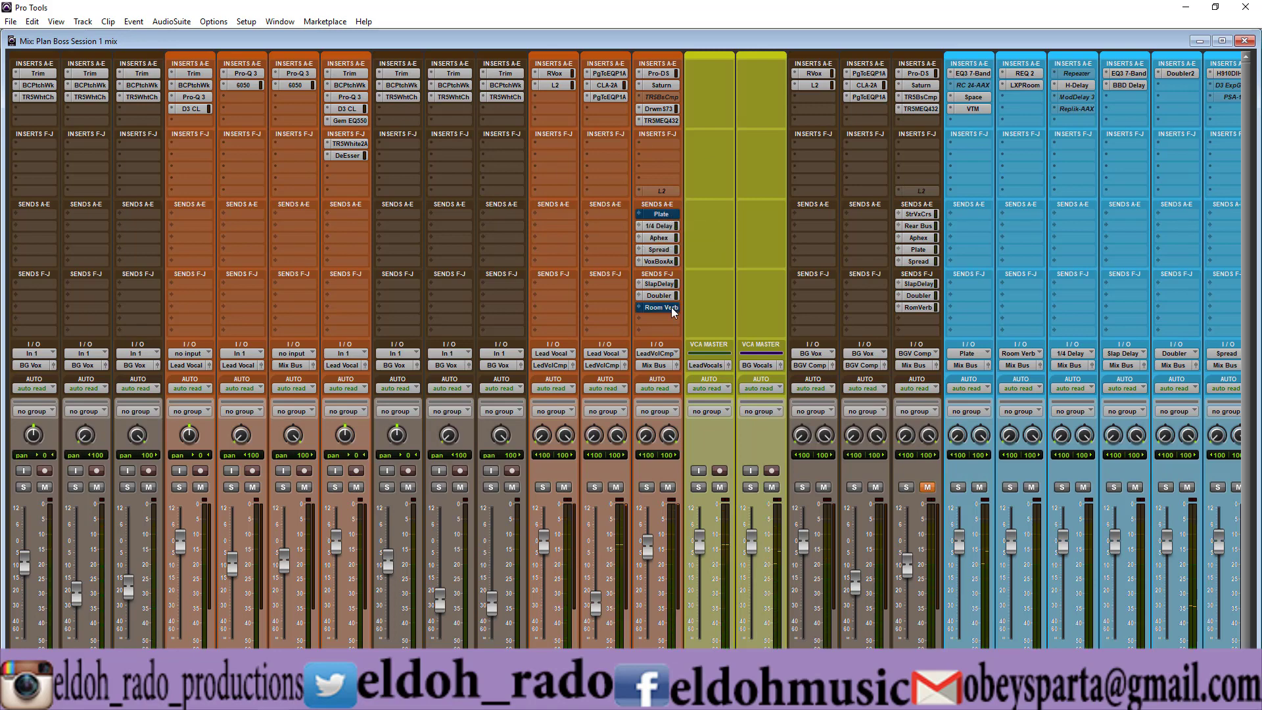
Compare the lead vocal aux's Plate and Room Verb sends during playback, ending with all its sends muted and playback stopped.
left_click(673, 214, "ctrl")
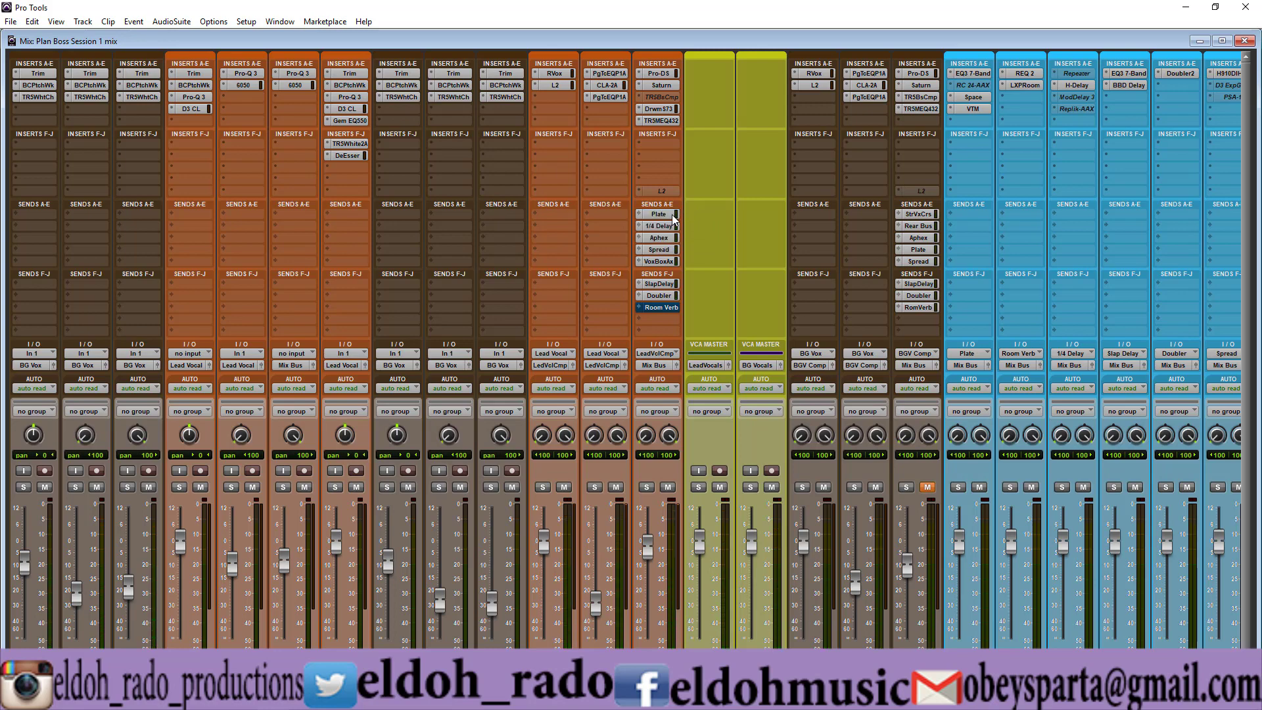
left_click(674, 306, "ctrl")
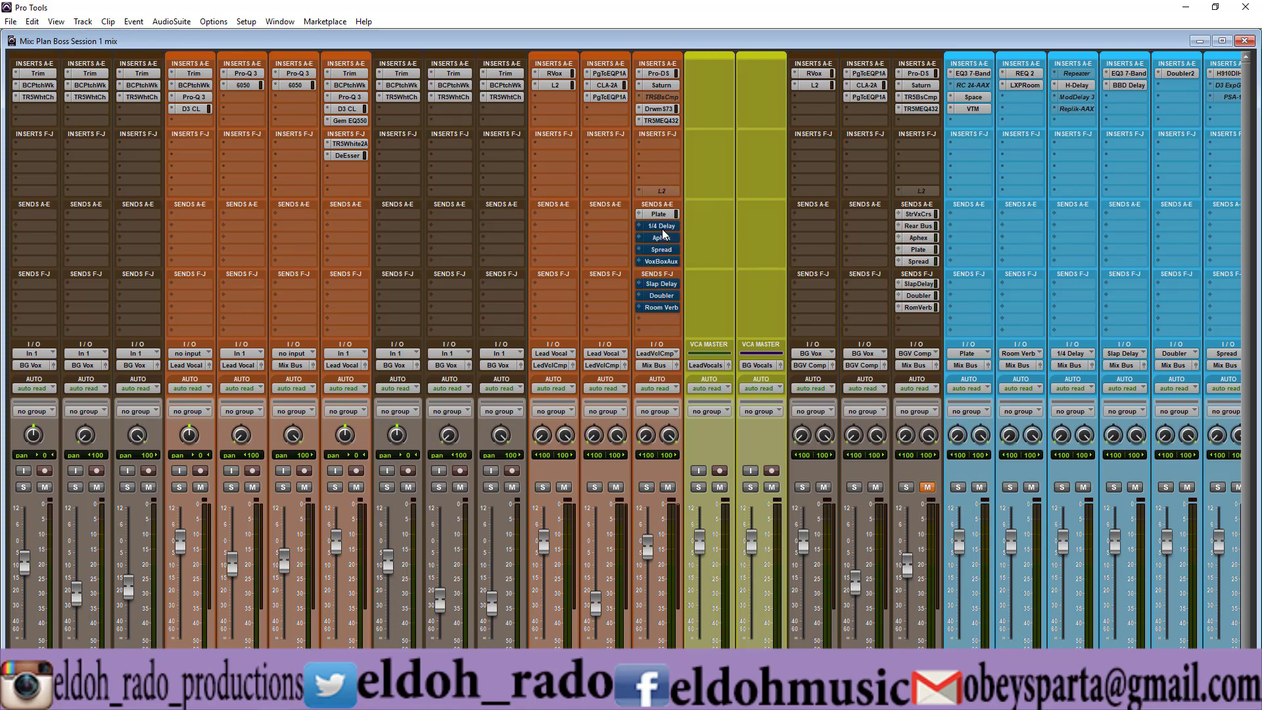
left_click(672, 308, "ctrl")
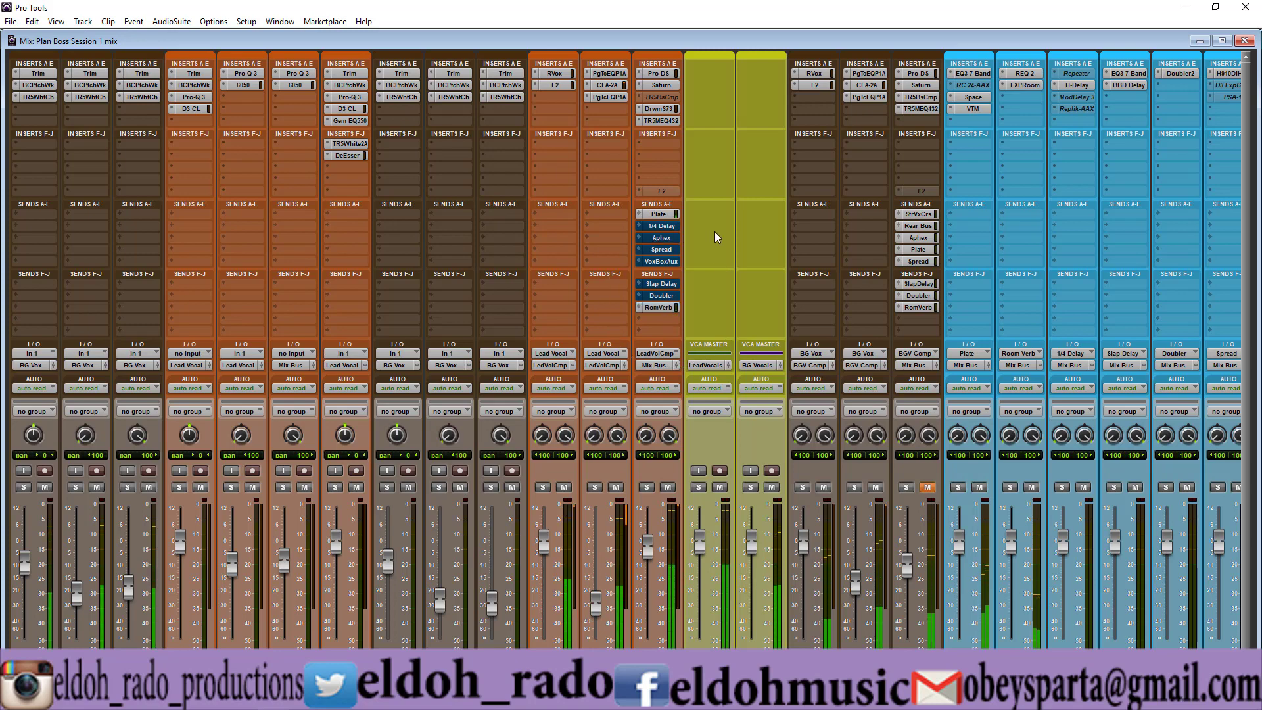
left_click(671, 215, "ctrl")
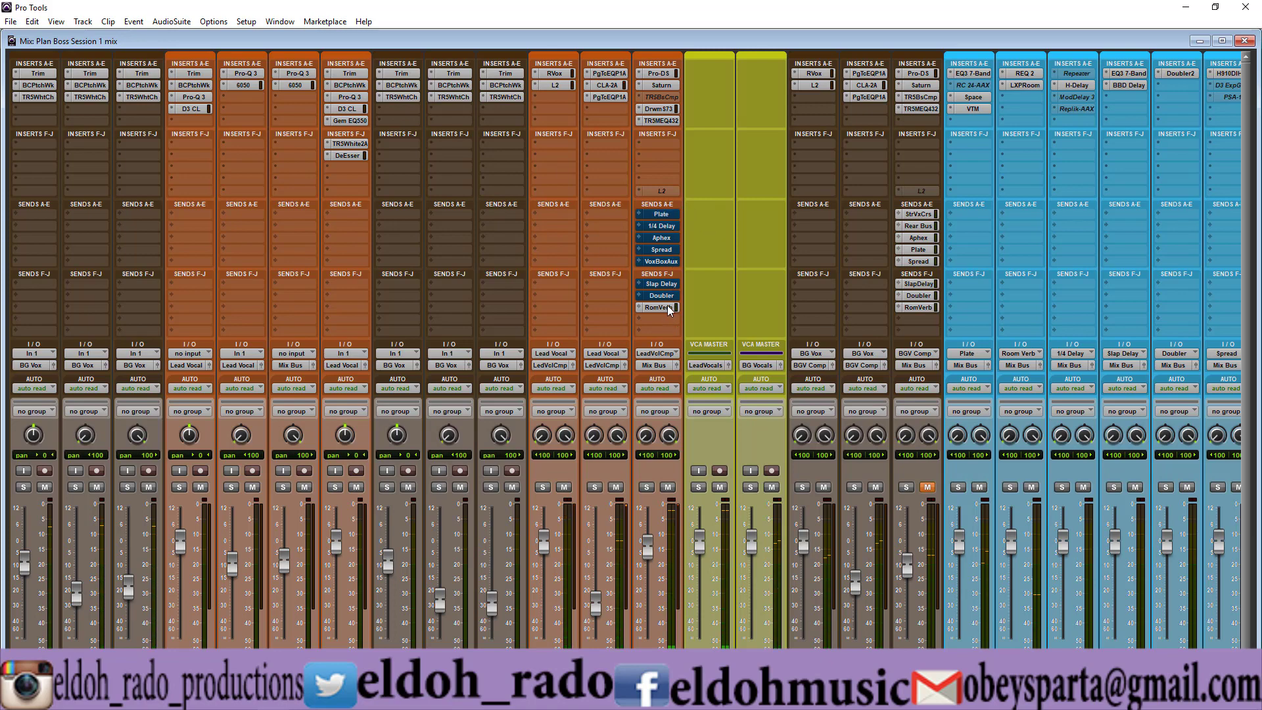
left_click(668, 309, "ctrl")
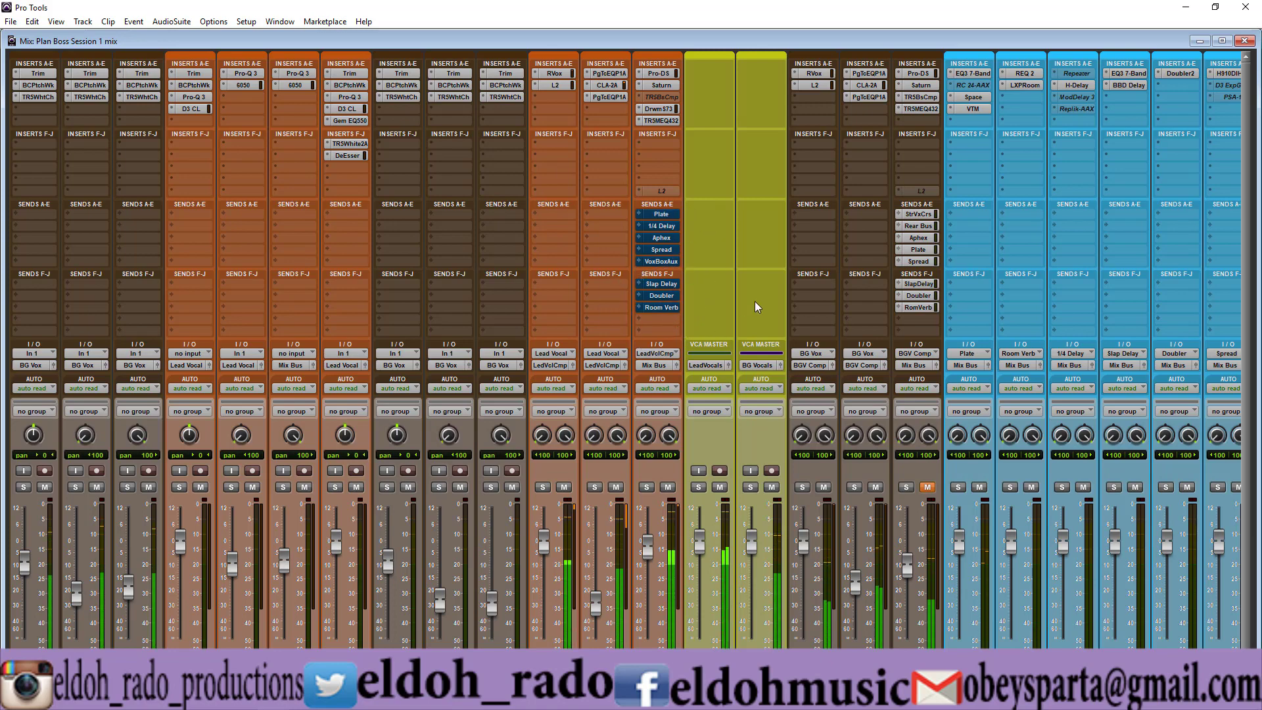
key("space")
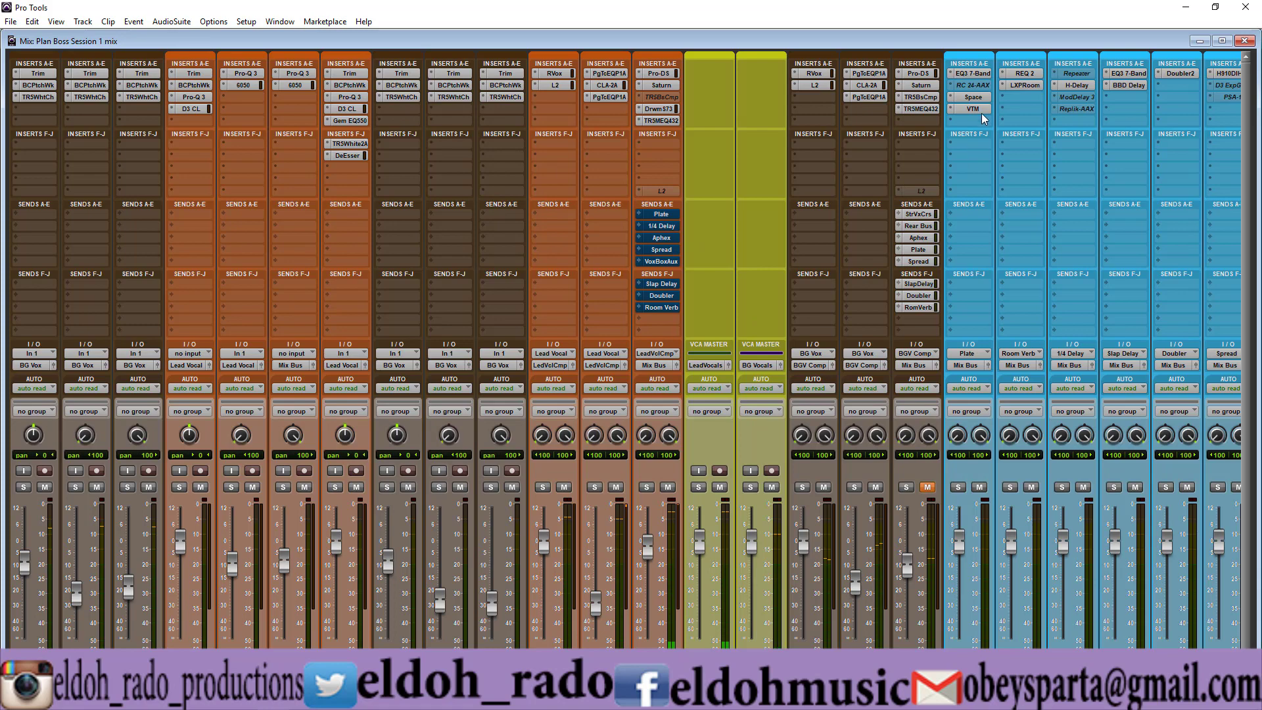
Examine the settings of the EQ3 7-Band, Space and VTM inserts on the Plate return.
left_click(980, 75)
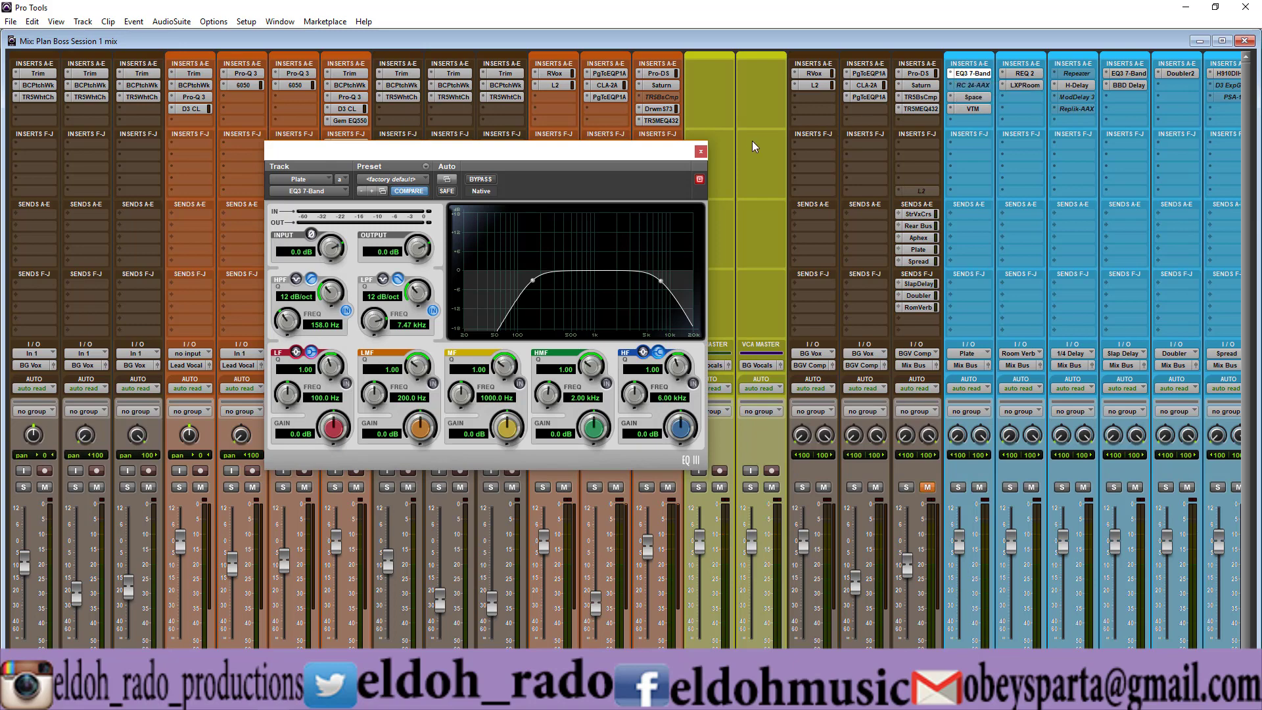
left_click(700, 153)
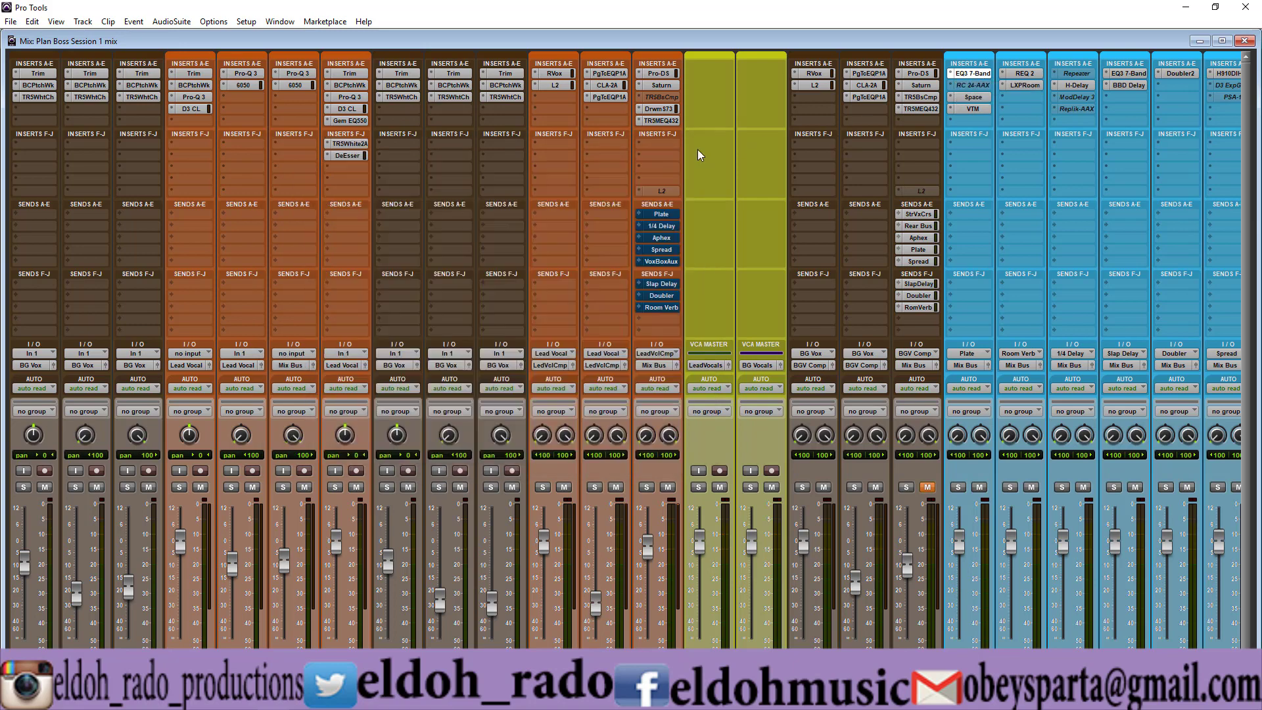
left_click(974, 97)
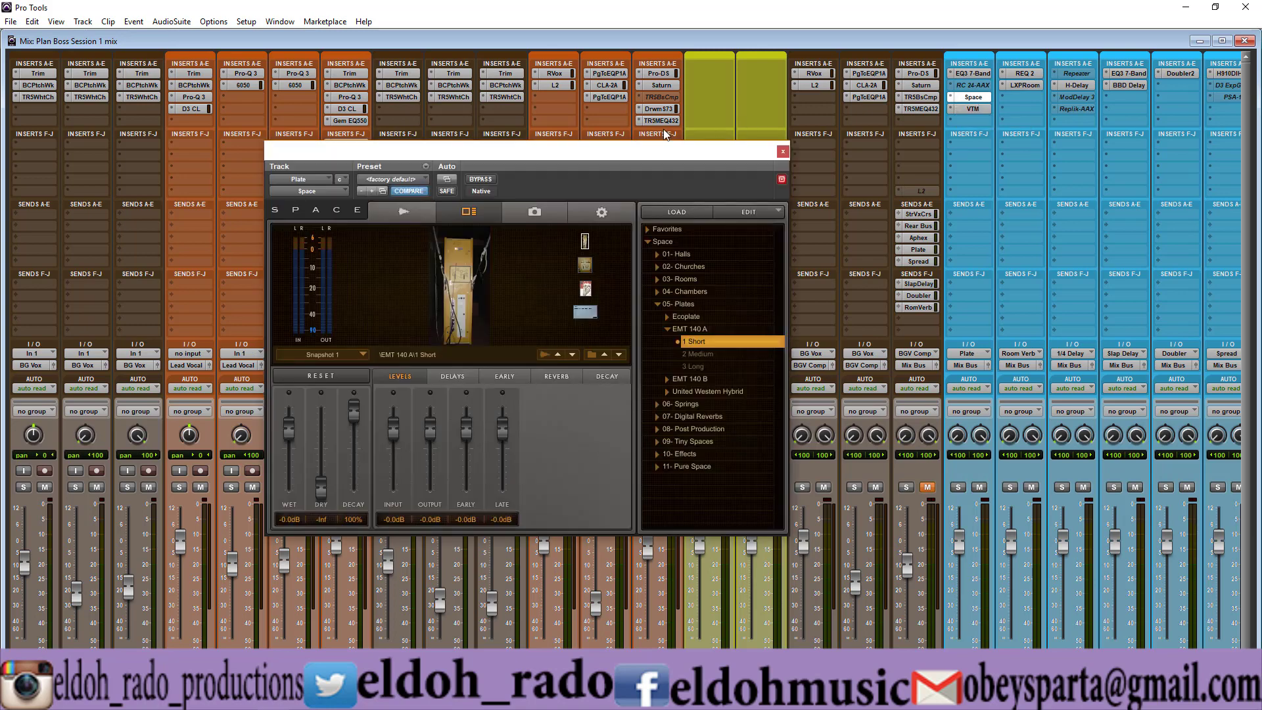
left_click_drag(593, 151, 797, 188)
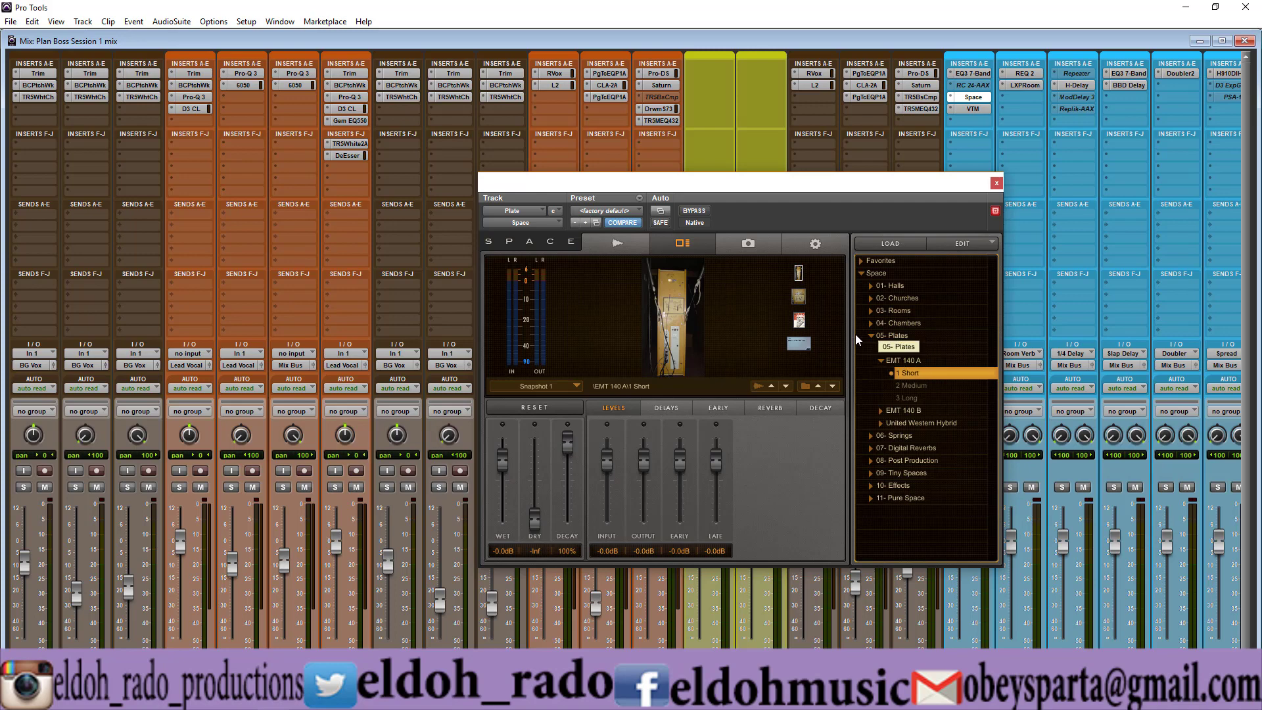
left_click_drag(874, 184, 725, 184)
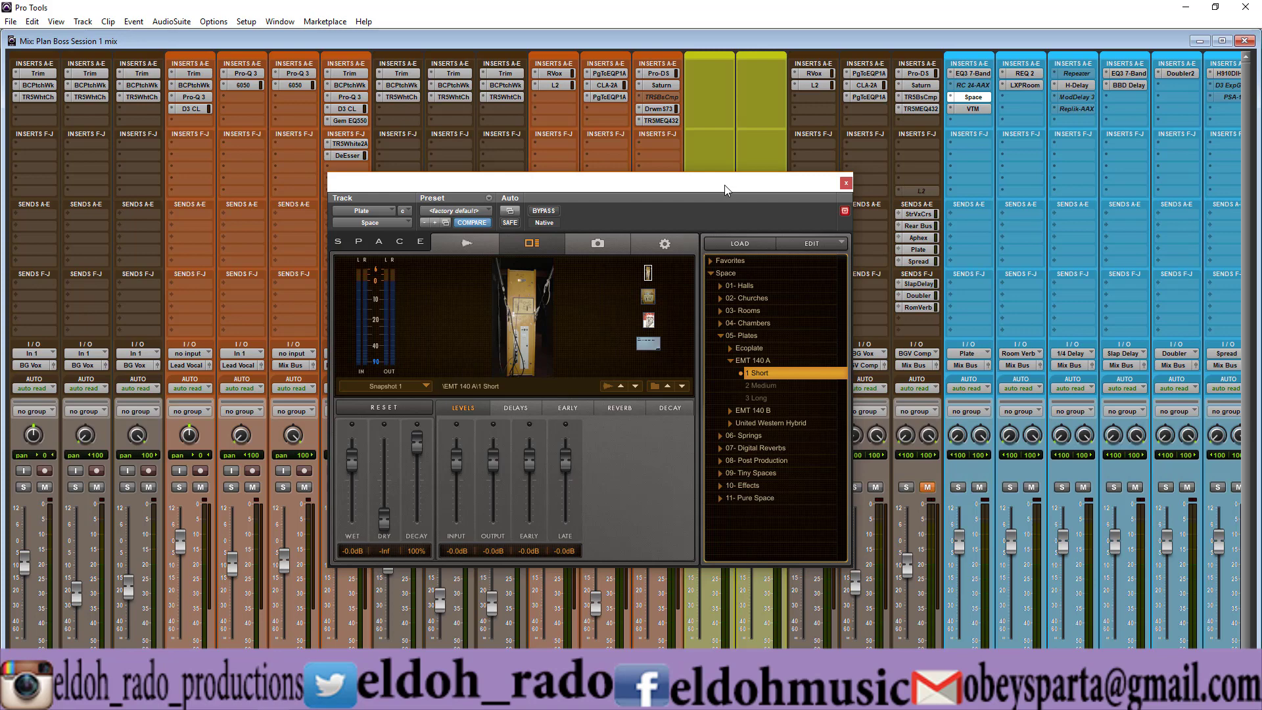
left_click(985, 110)
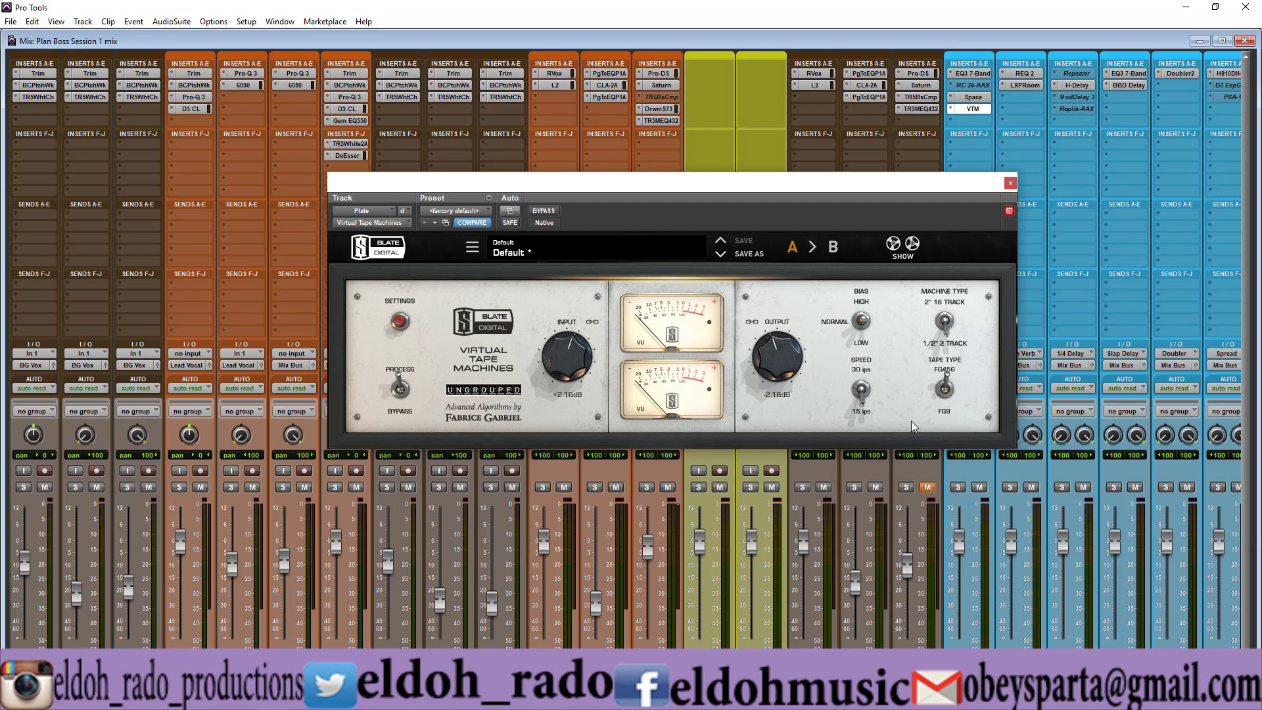
left_click(1010, 184)
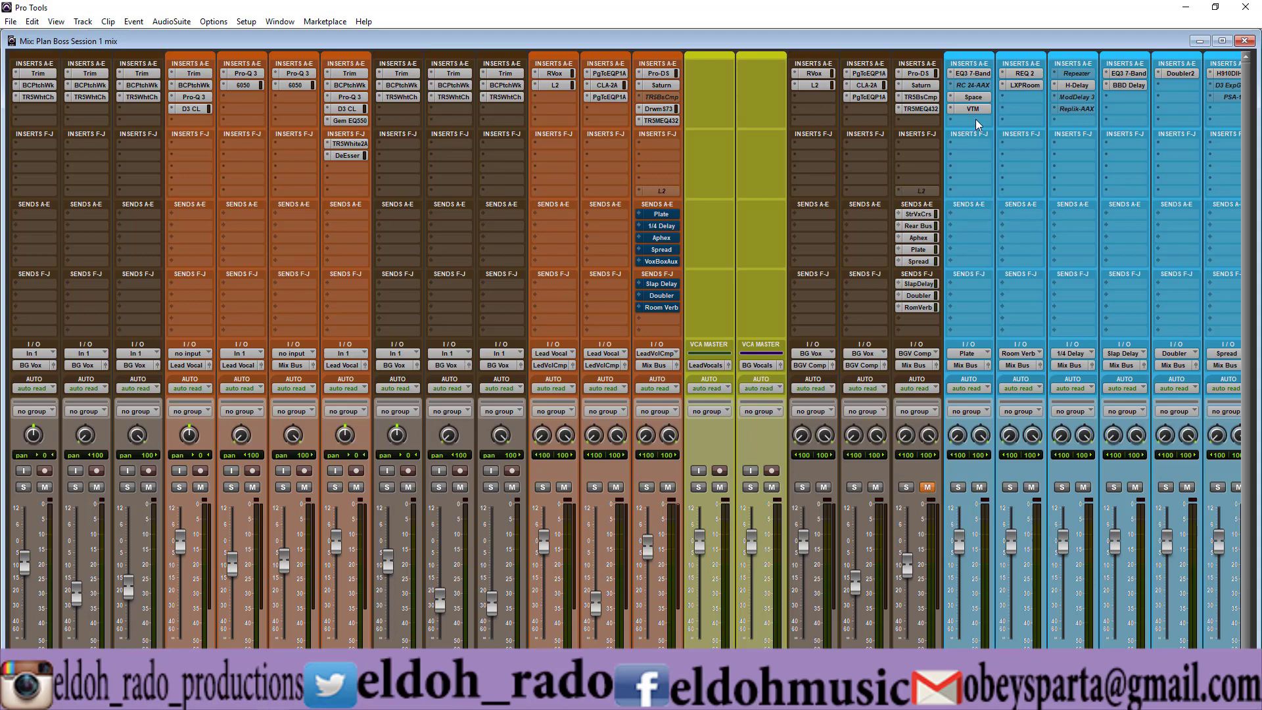
Review the Levels, Delays, Early, Reverb and Decay settings of the Plate return's Space reverb, and close the plug-in.
left_click(976, 97)
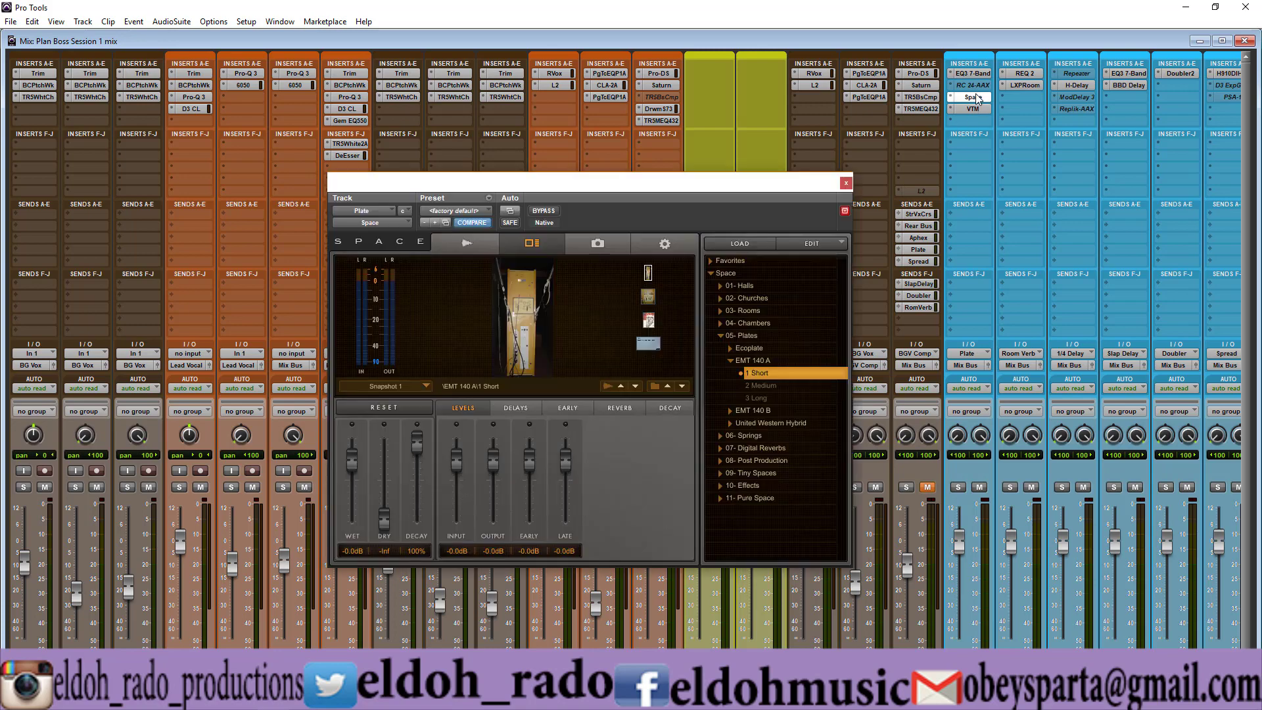
left_click_drag(621, 186, 690, 235)
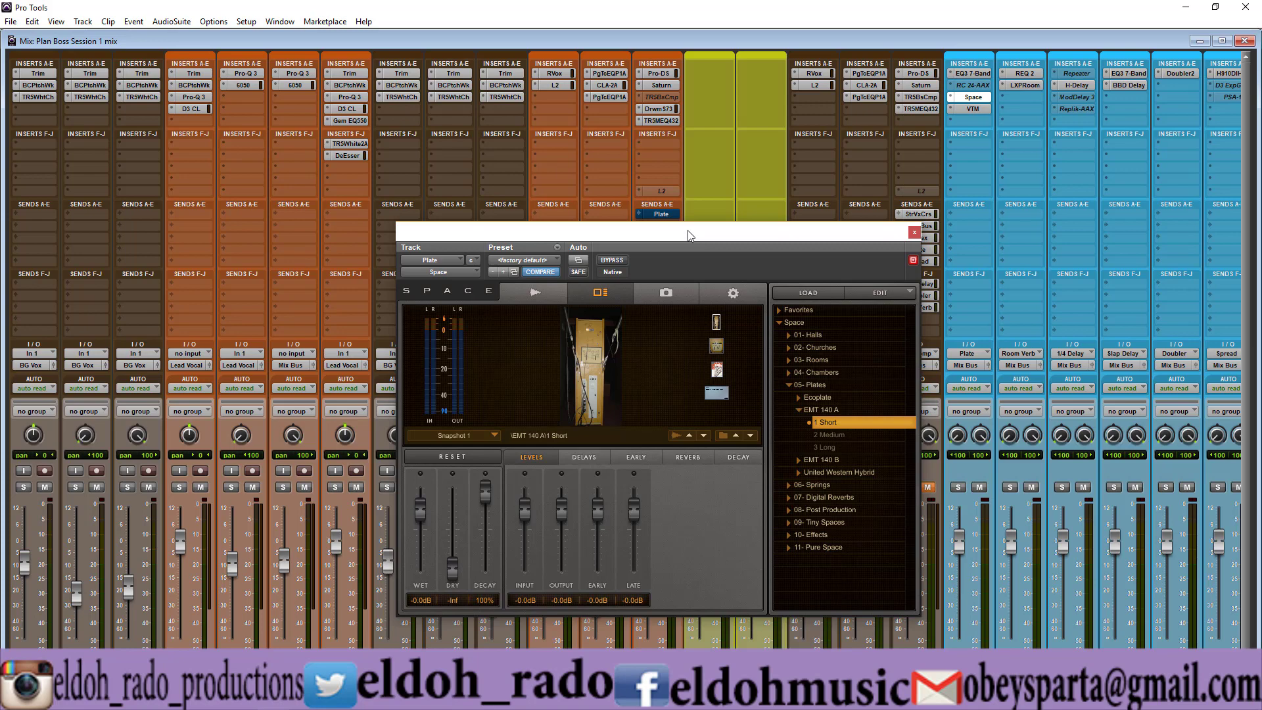
left_click(588, 457)
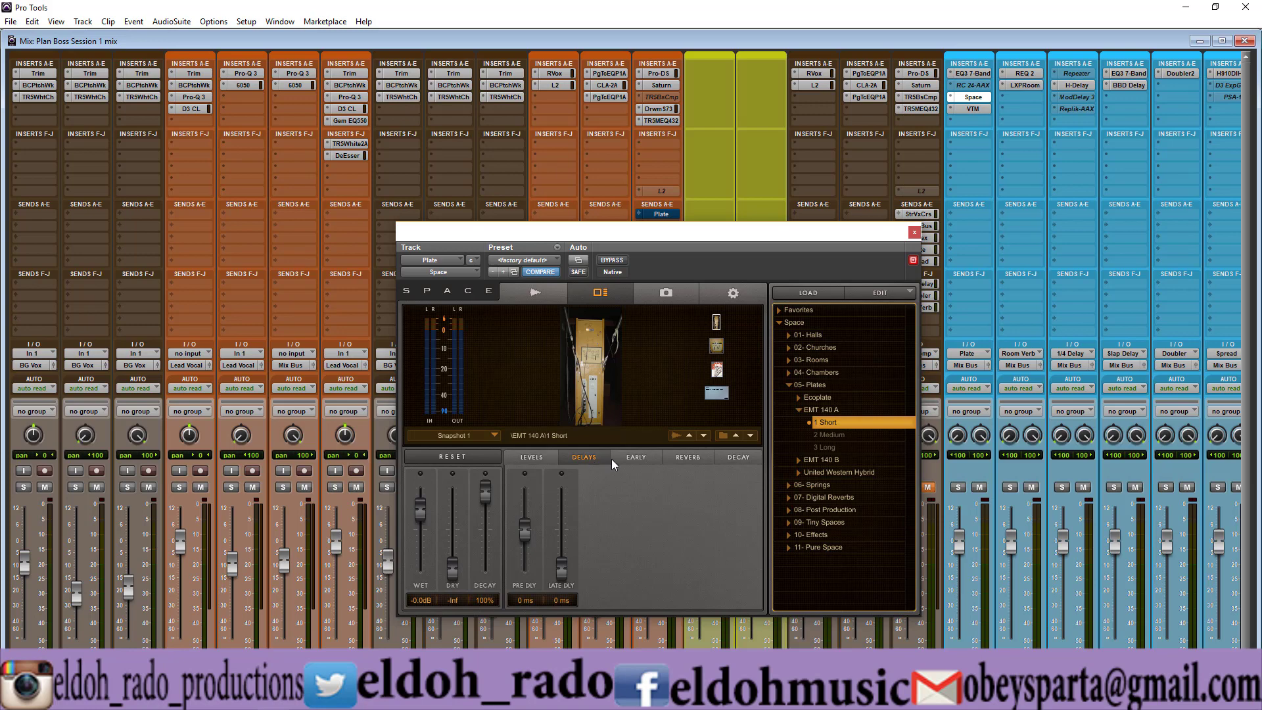
left_click(633, 457)
left_click(697, 458)
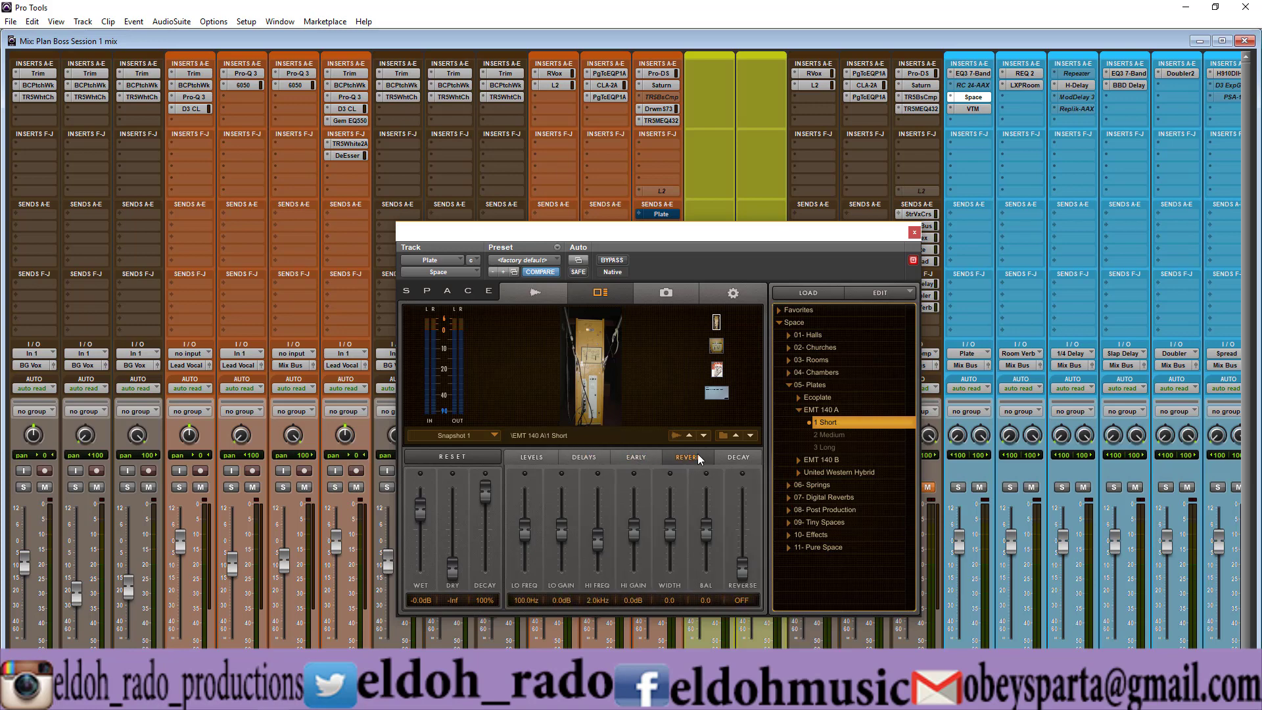
left_click(741, 460)
left_click(530, 460)
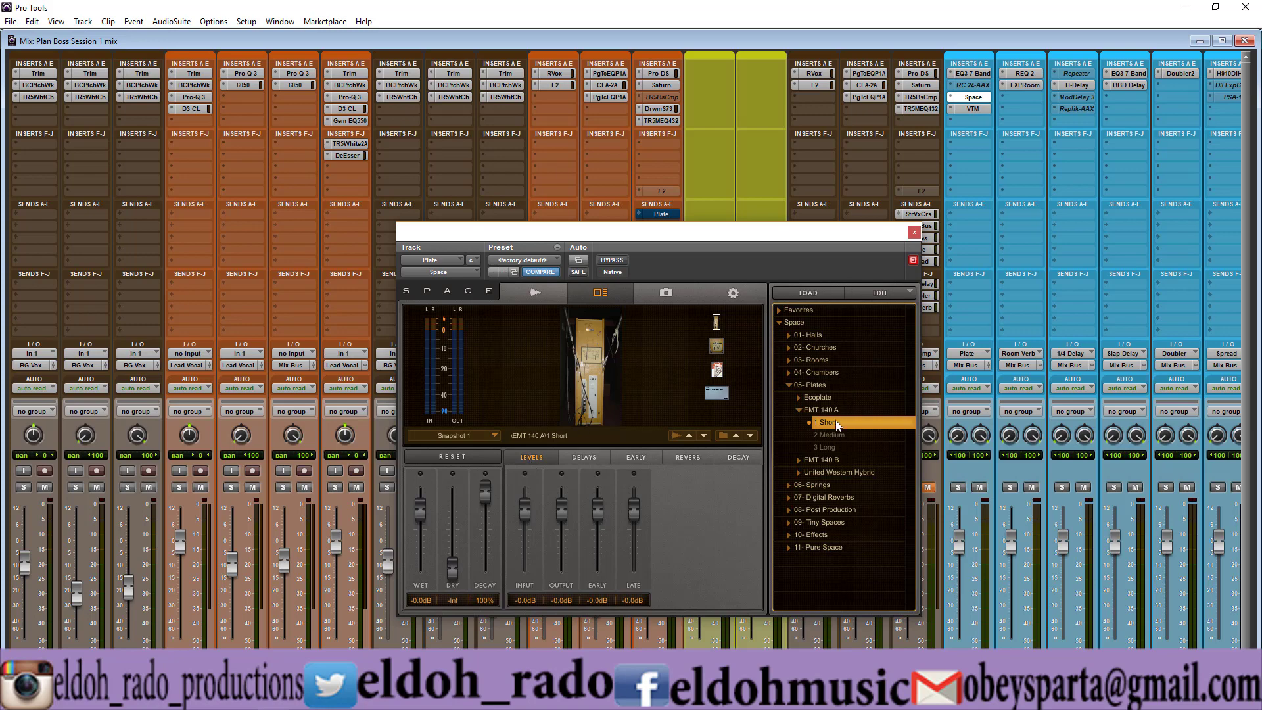
left_click(914, 233)
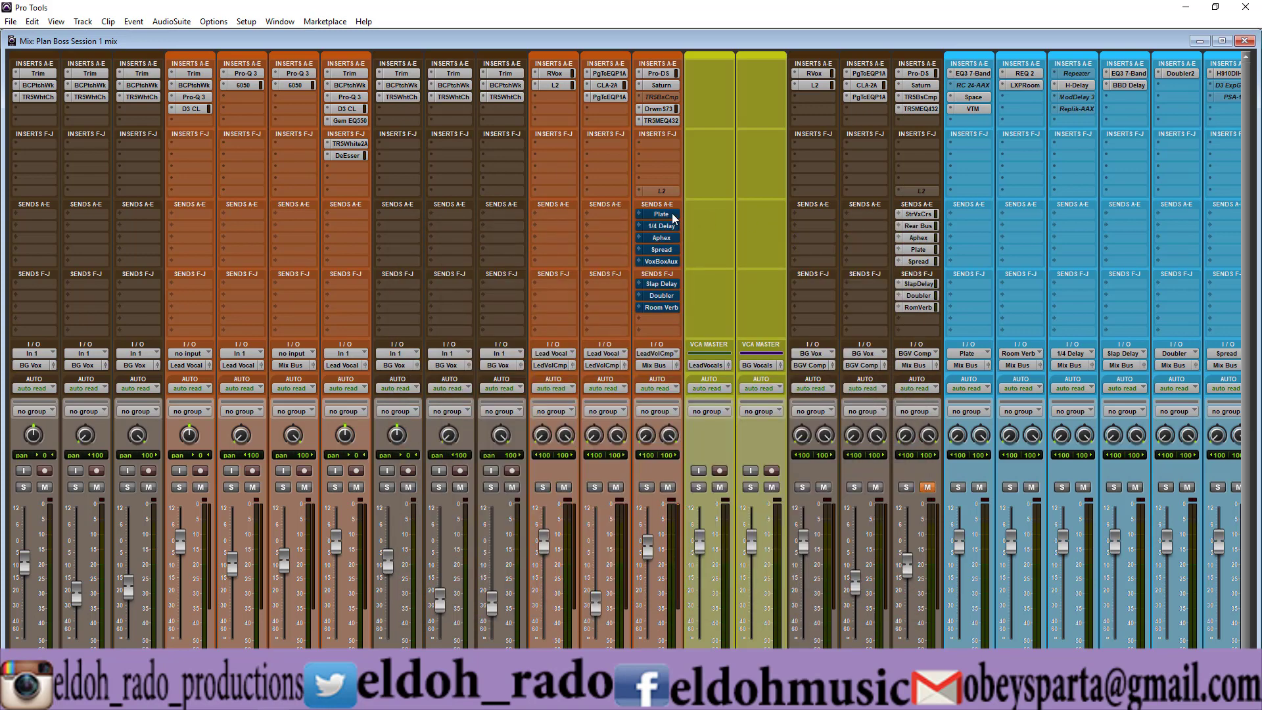
Play the lead vocal dry and unmute the lead vocal aux's Plate send to hear the reverb.
left_click(672, 218)
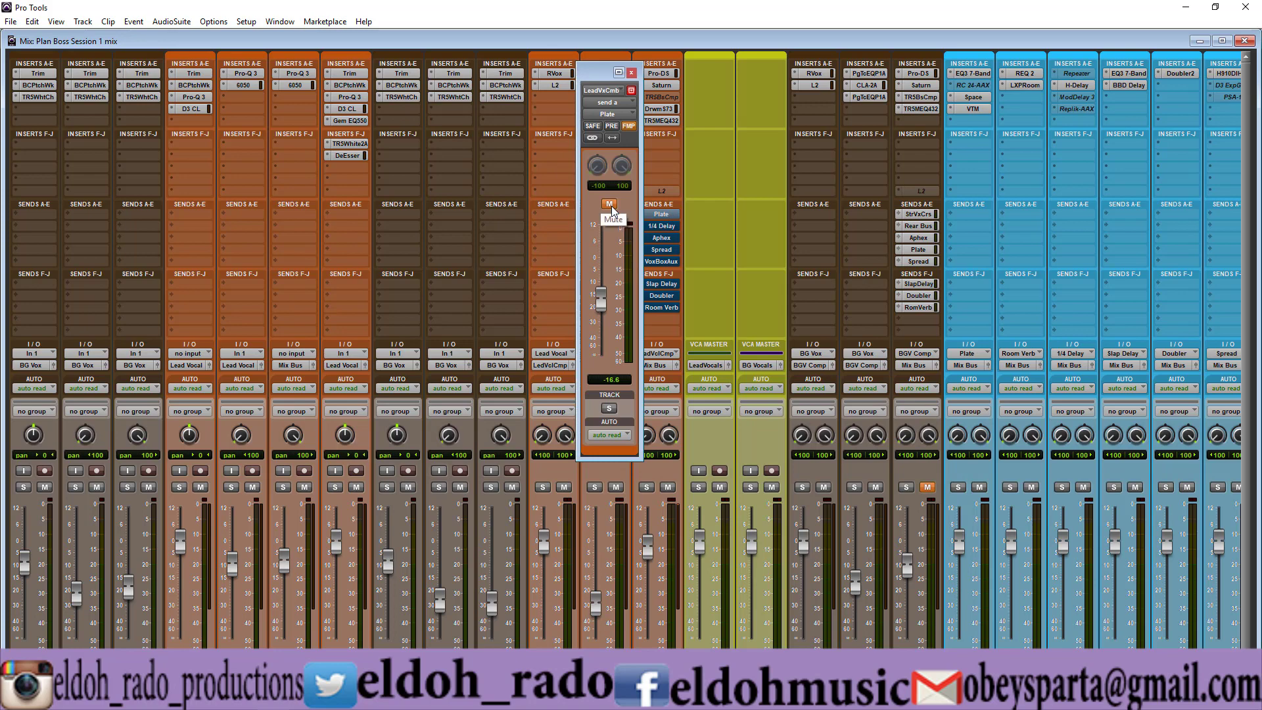
key("space")
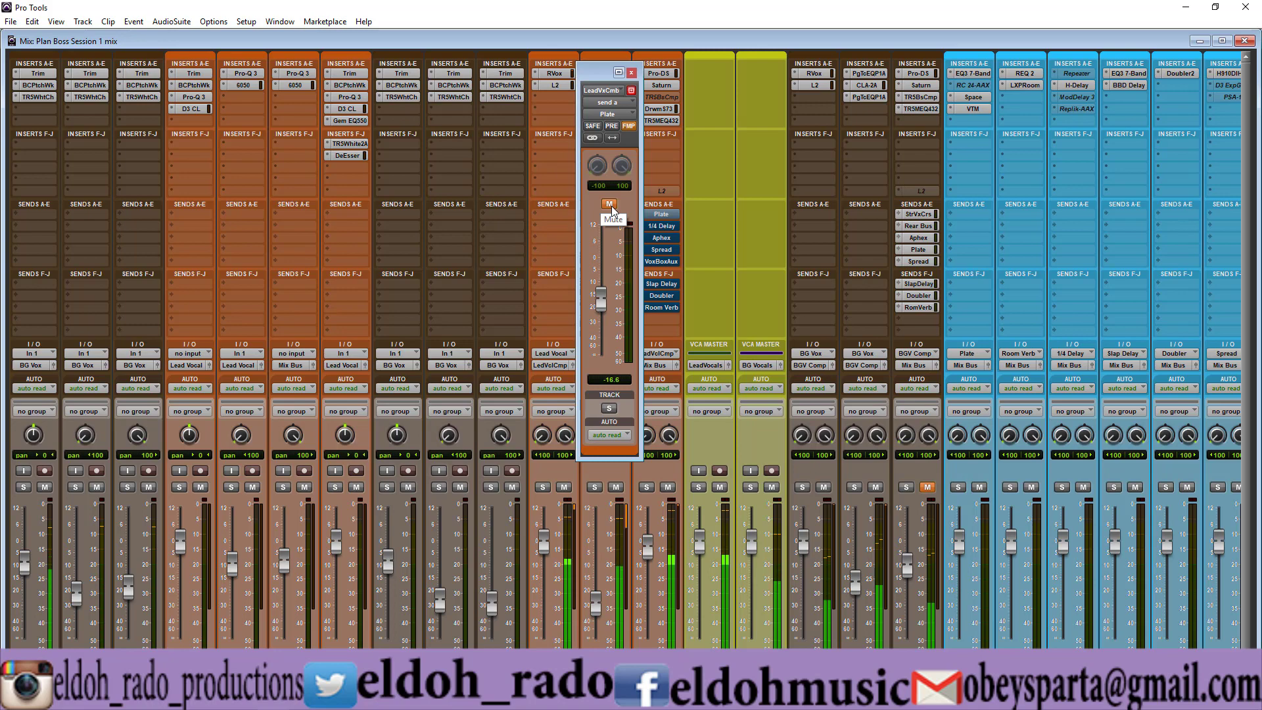
left_click(609, 204)
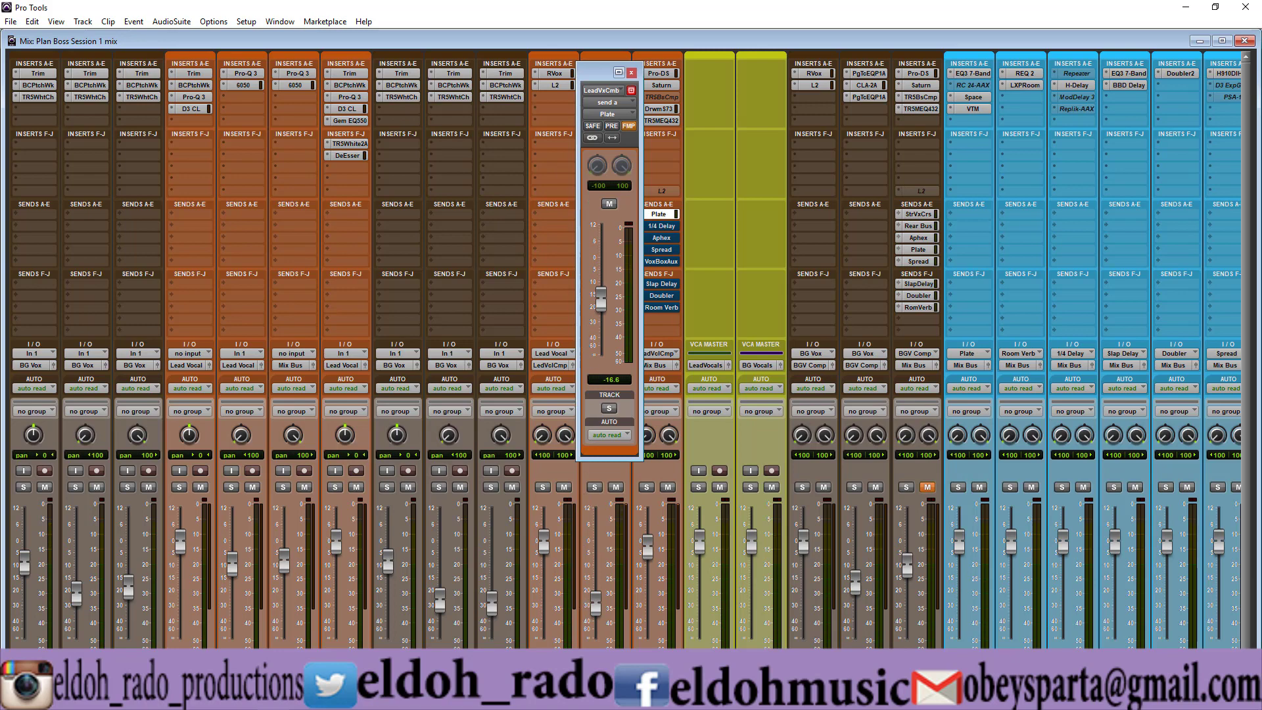
Unmute the HK2 DrumKitMix track to hear the vocal with the beat, and close the Plate send window.
scroll(52, 494, "left", 3)
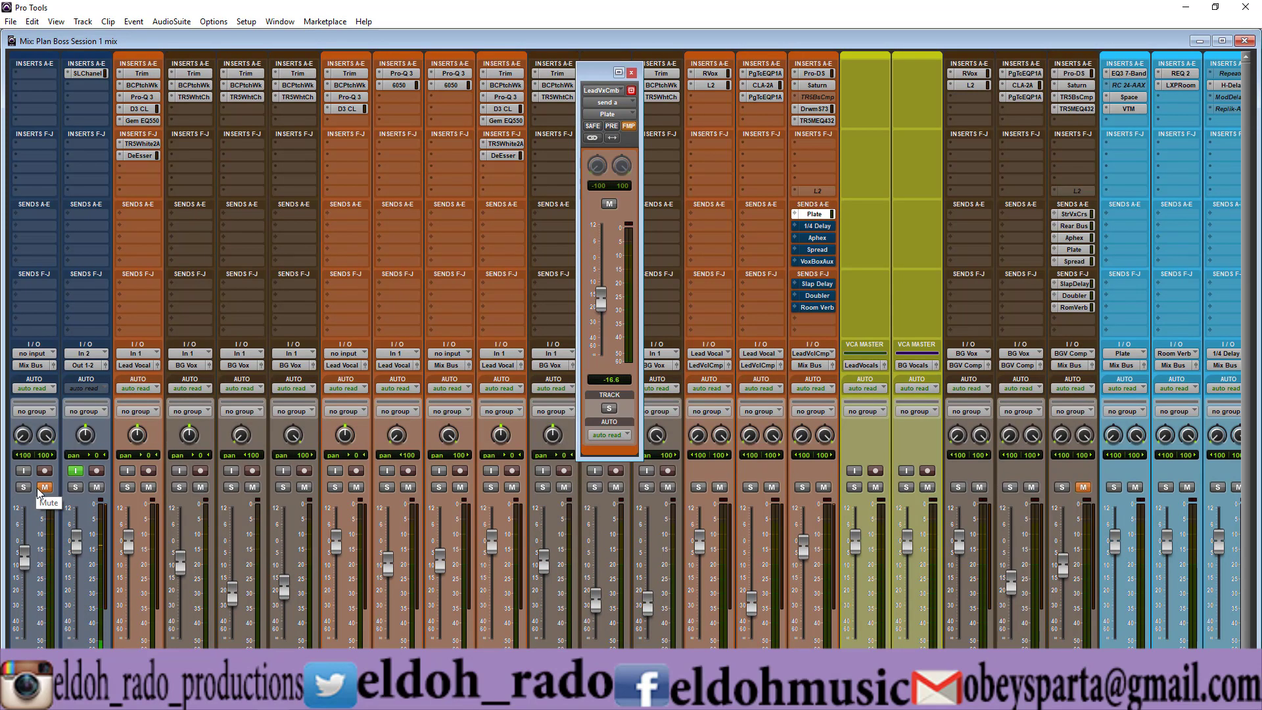
left_click(41, 489)
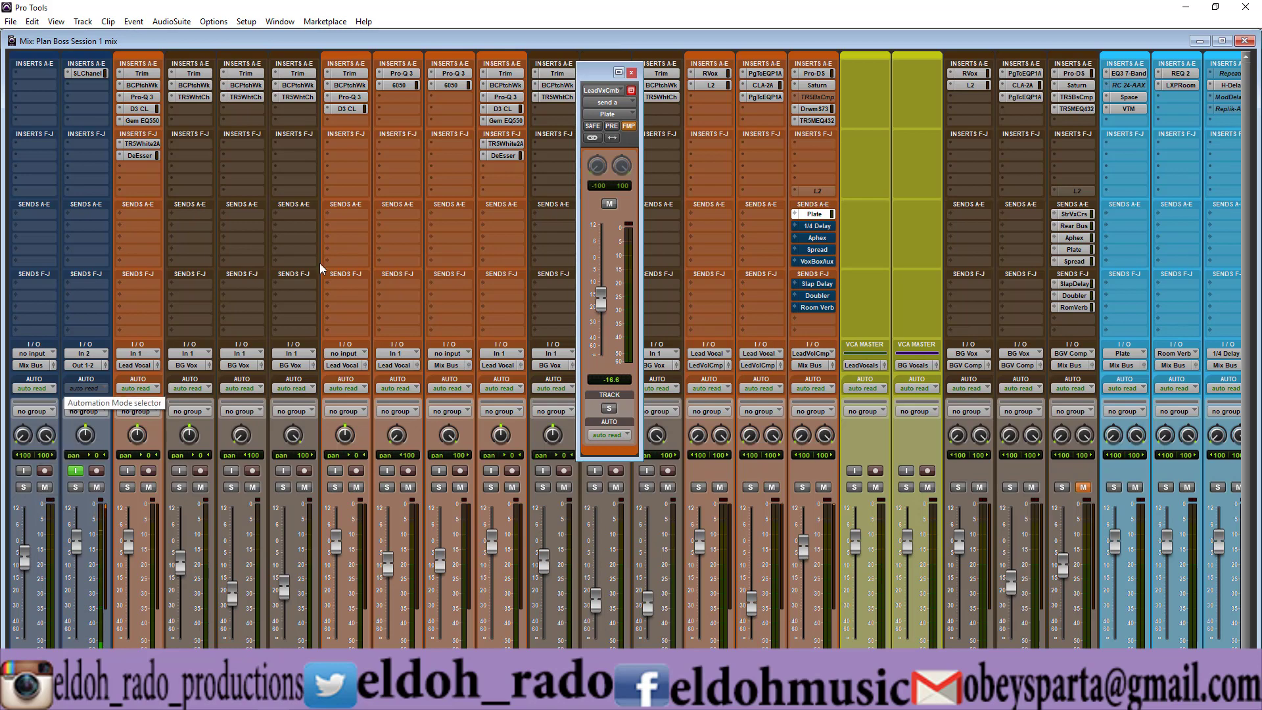
left_click(630, 73)
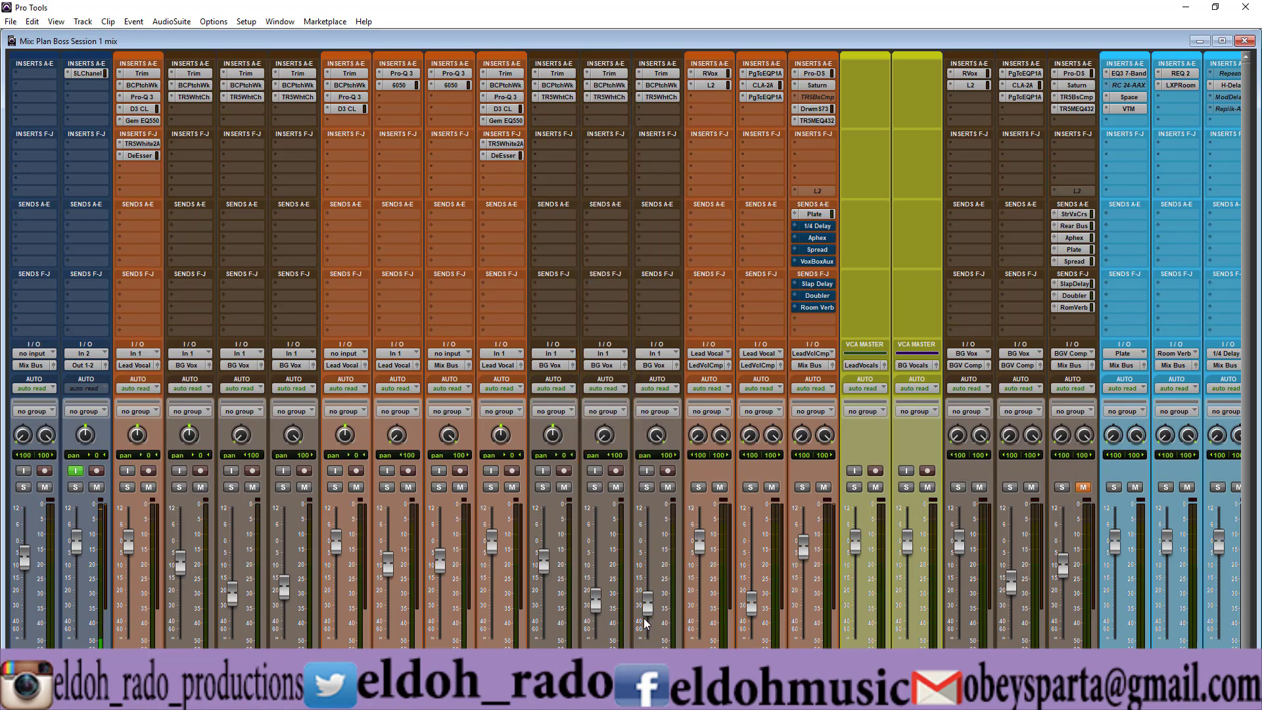
Review the REQ 2 equalizer and LXP Native Room reverb settings on the Room Verb return, closing each plug-in.
scroll(625, 350, "right", 4)
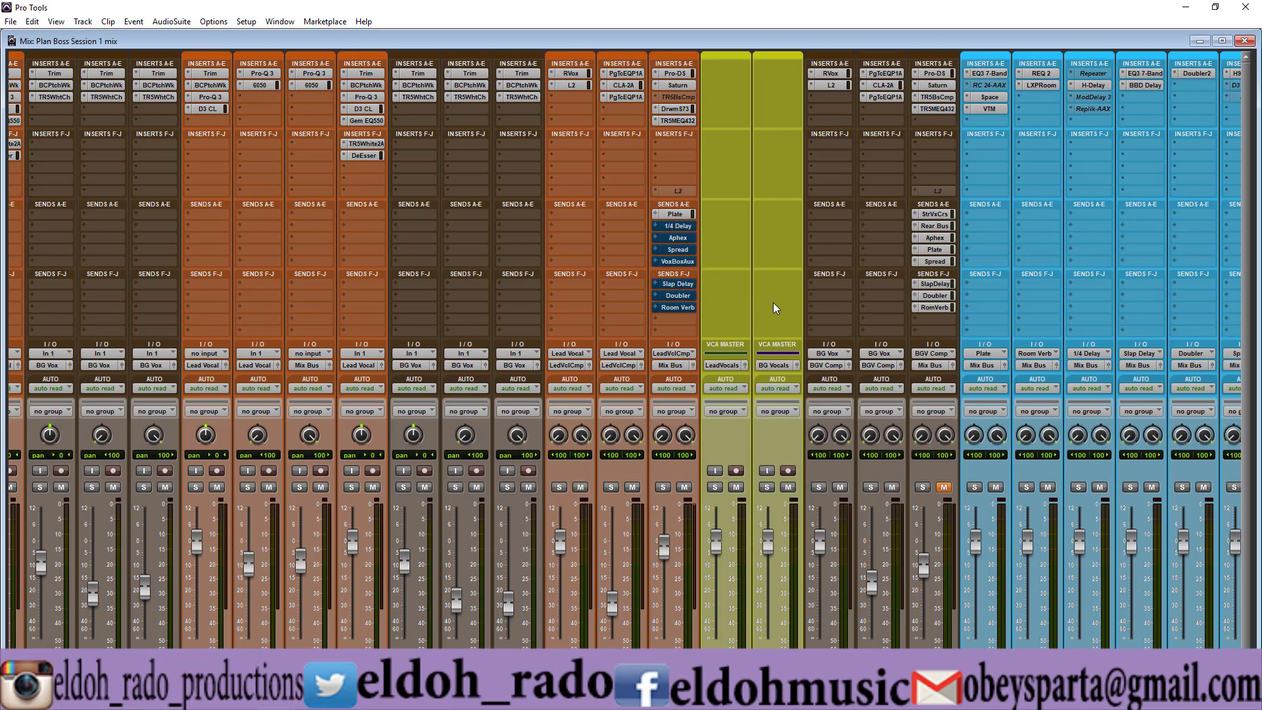
left_click(1051, 78)
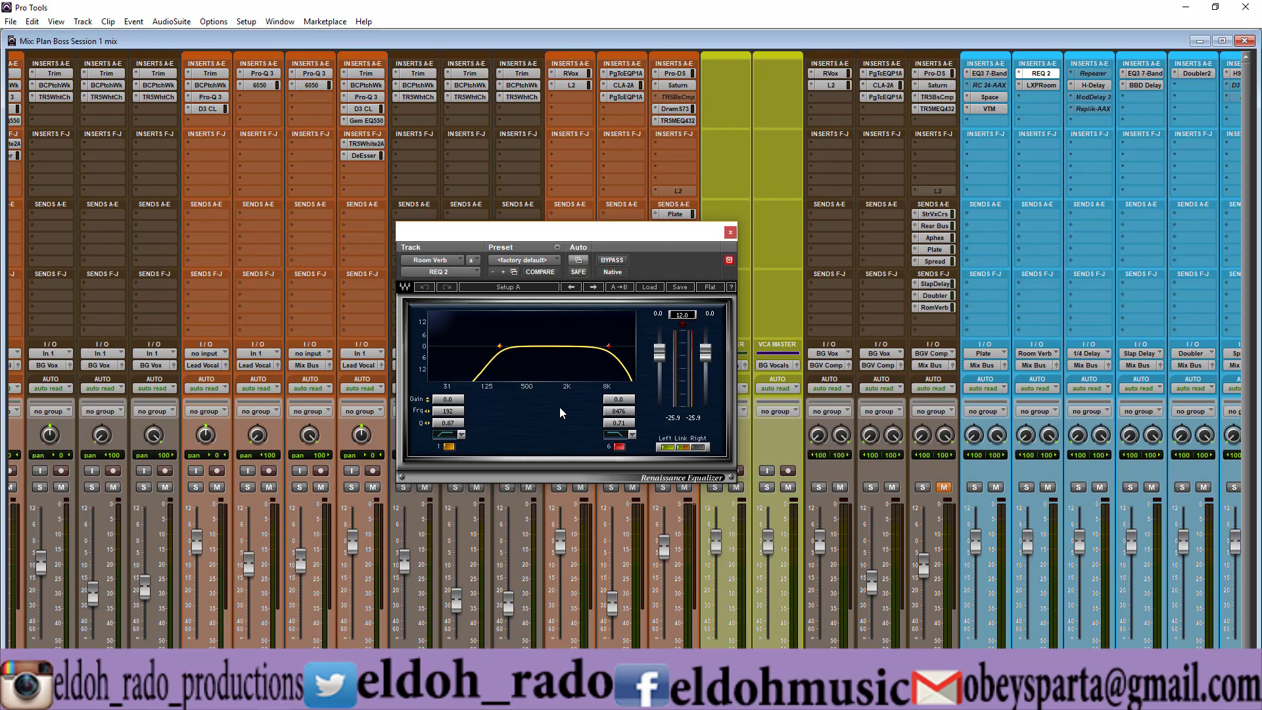
left_click(730, 233)
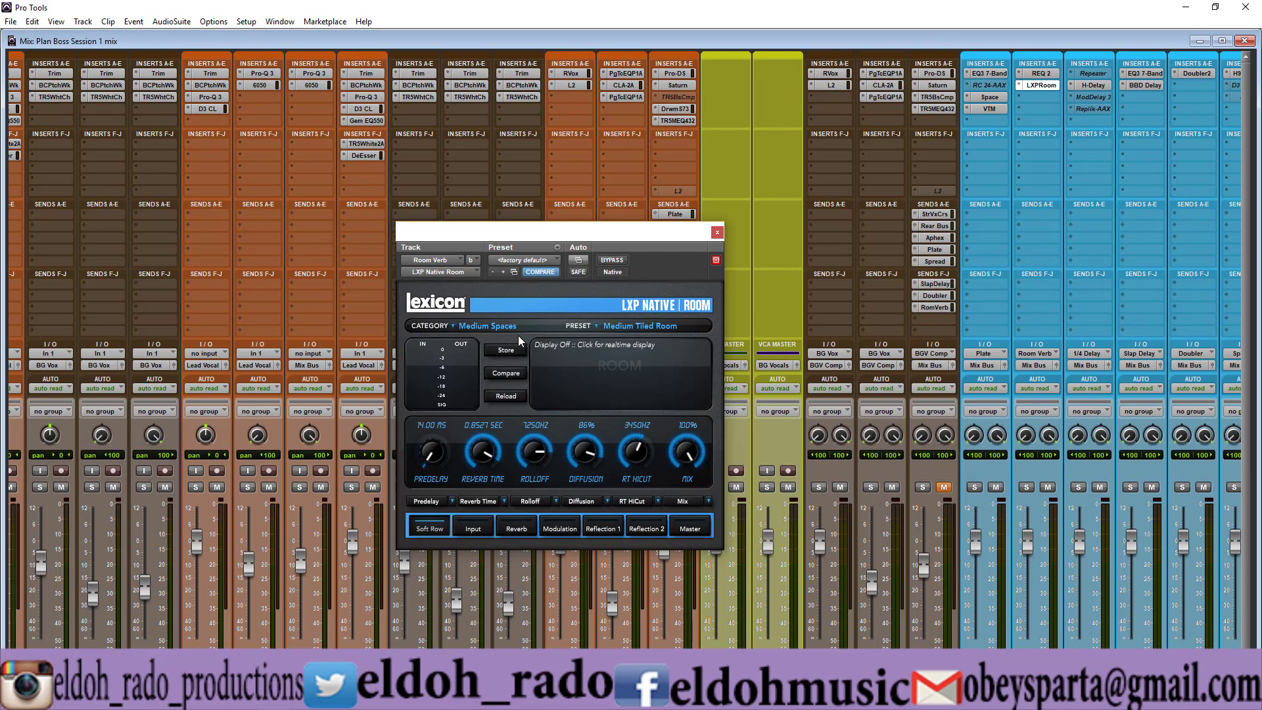
left_click(717, 232)
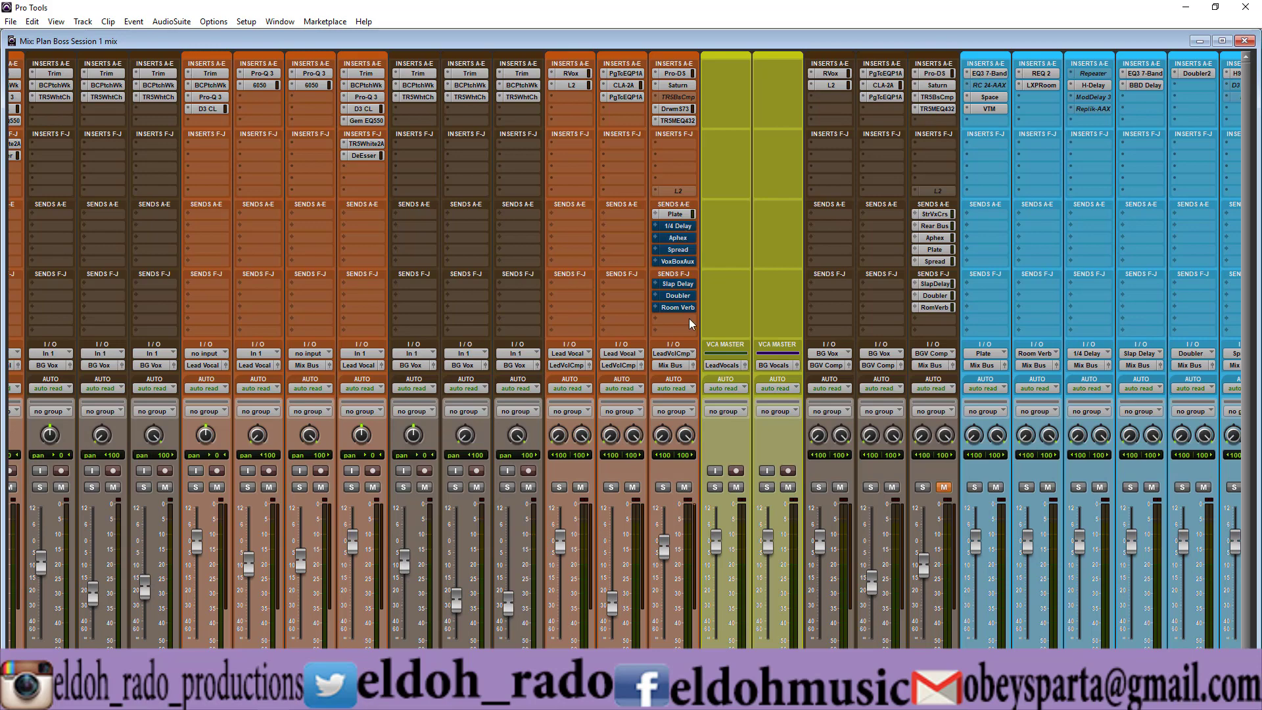
Mute the lead vocal aux's Plate send and unmute its Room Verb send to hear only the room reverb.
left_click(681, 216, "ctrl")
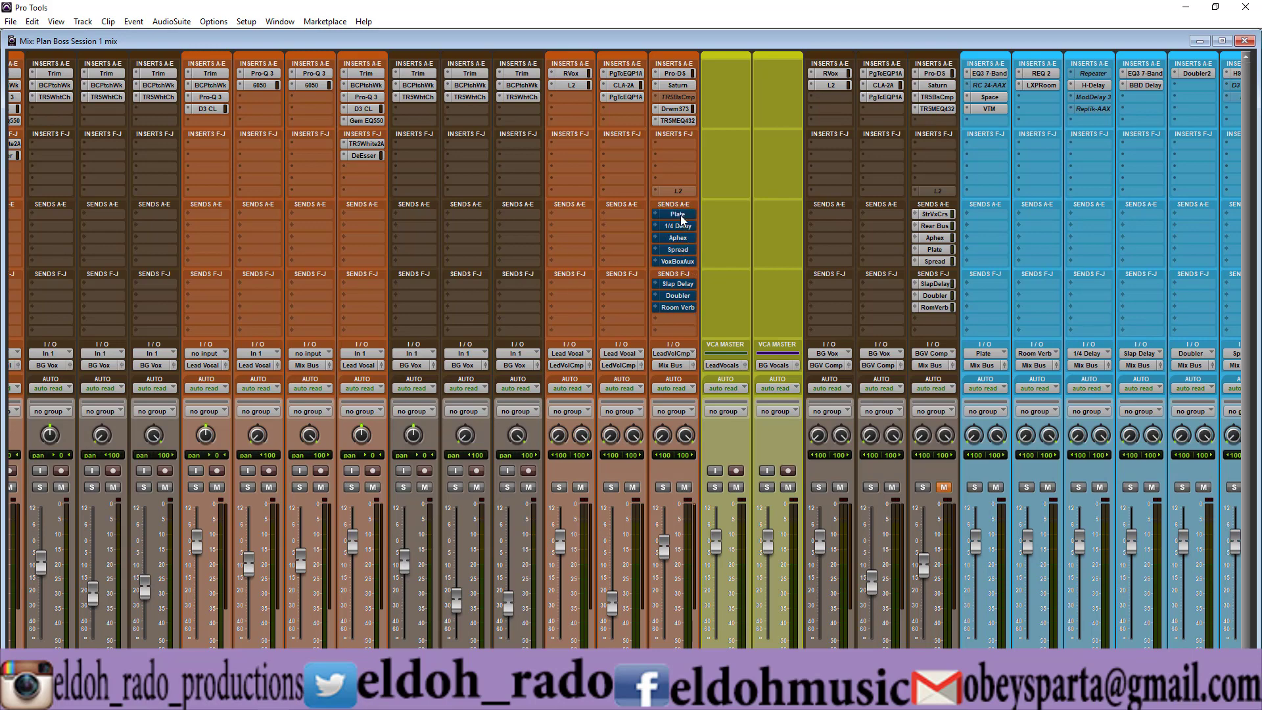
left_click(686, 306)
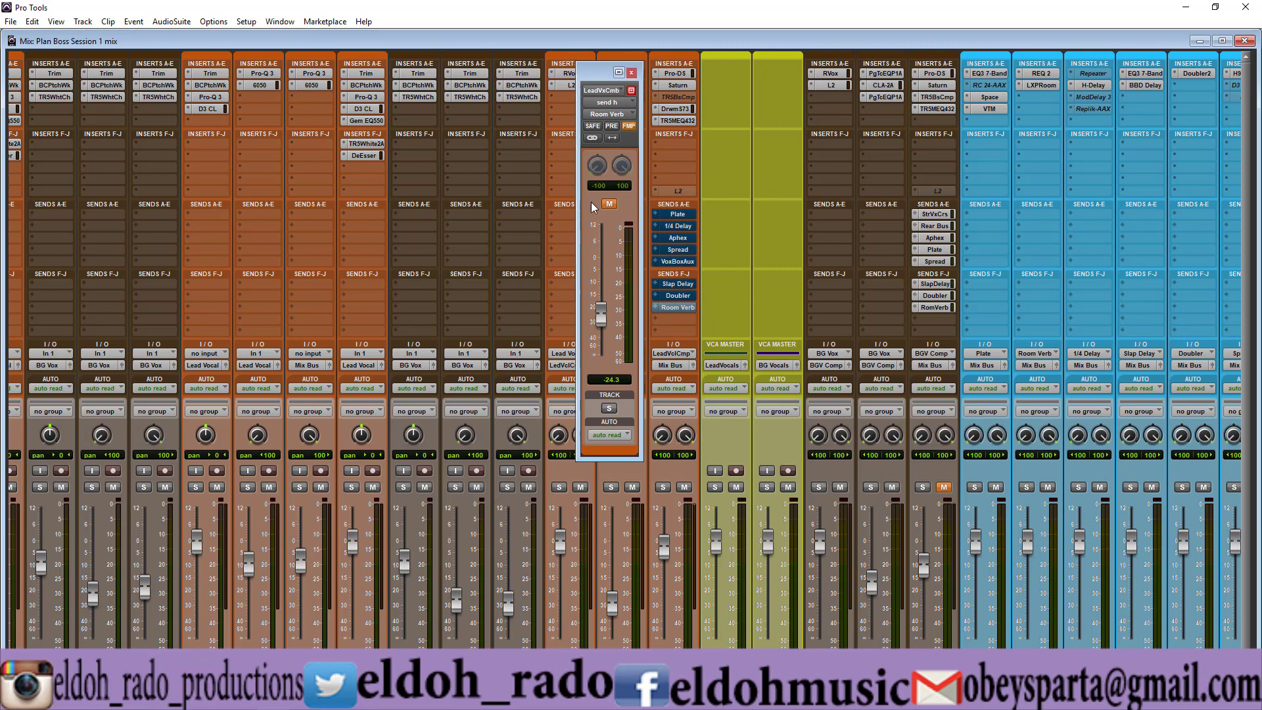
left_click(609, 204)
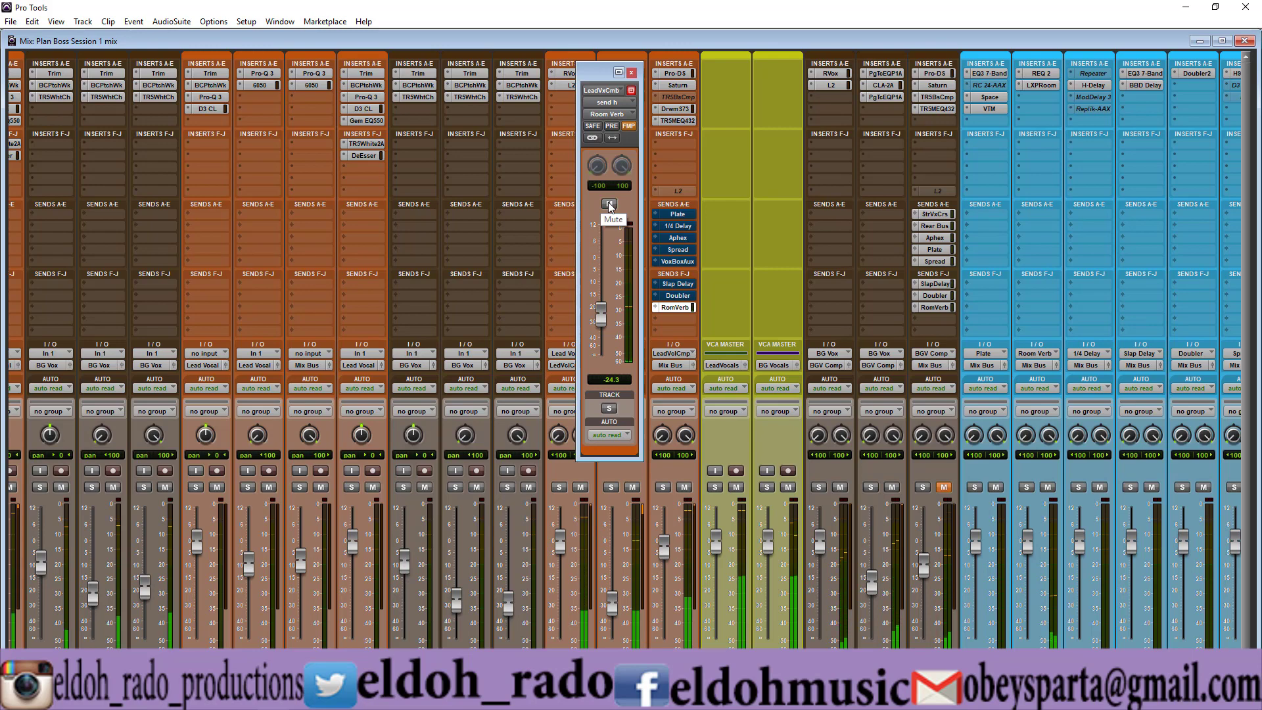
Toggle the Room Verb send's mute to compare the vocal with and without it, leave it muted and close the send window.
left_click(609, 205)
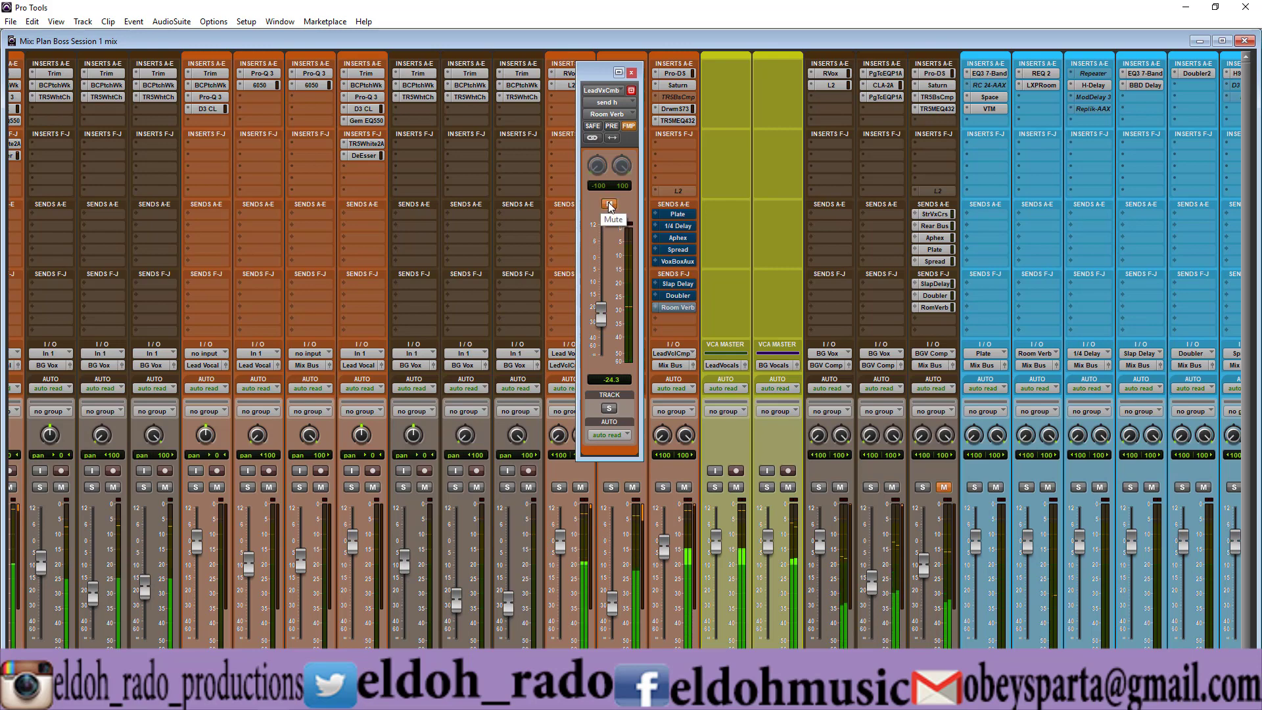
left_click(609, 204)
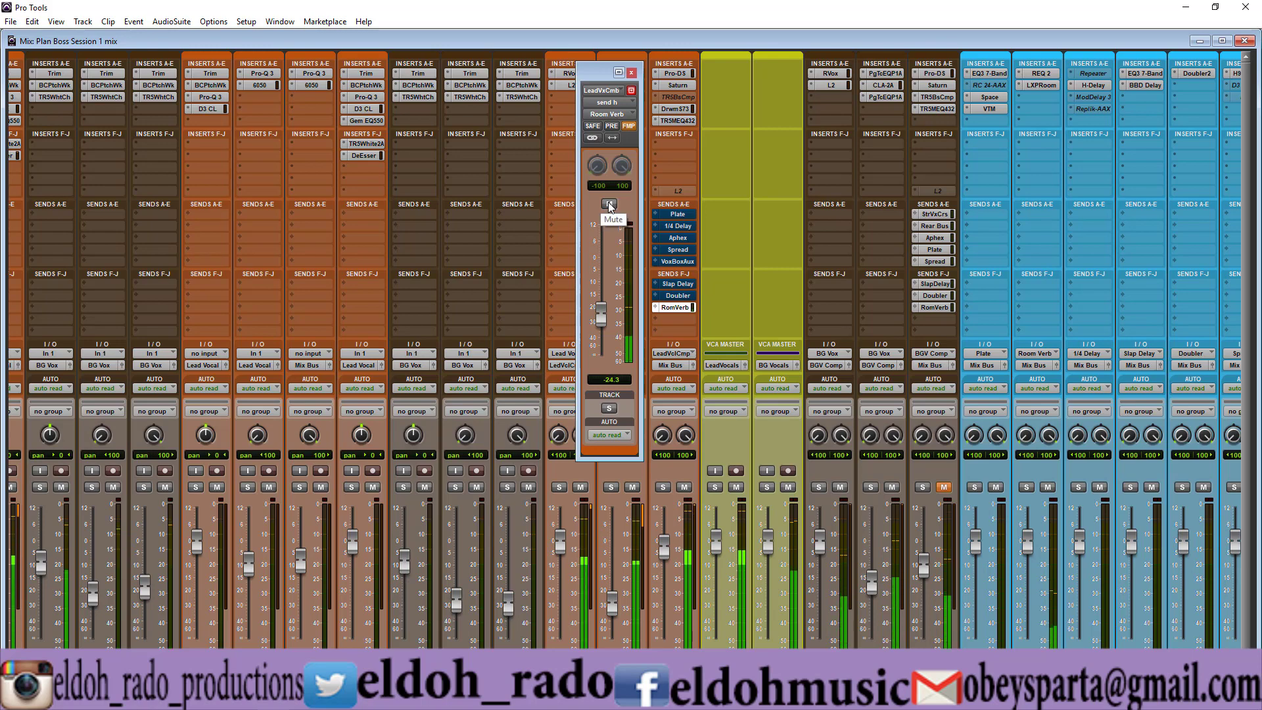
left_click(609, 205)
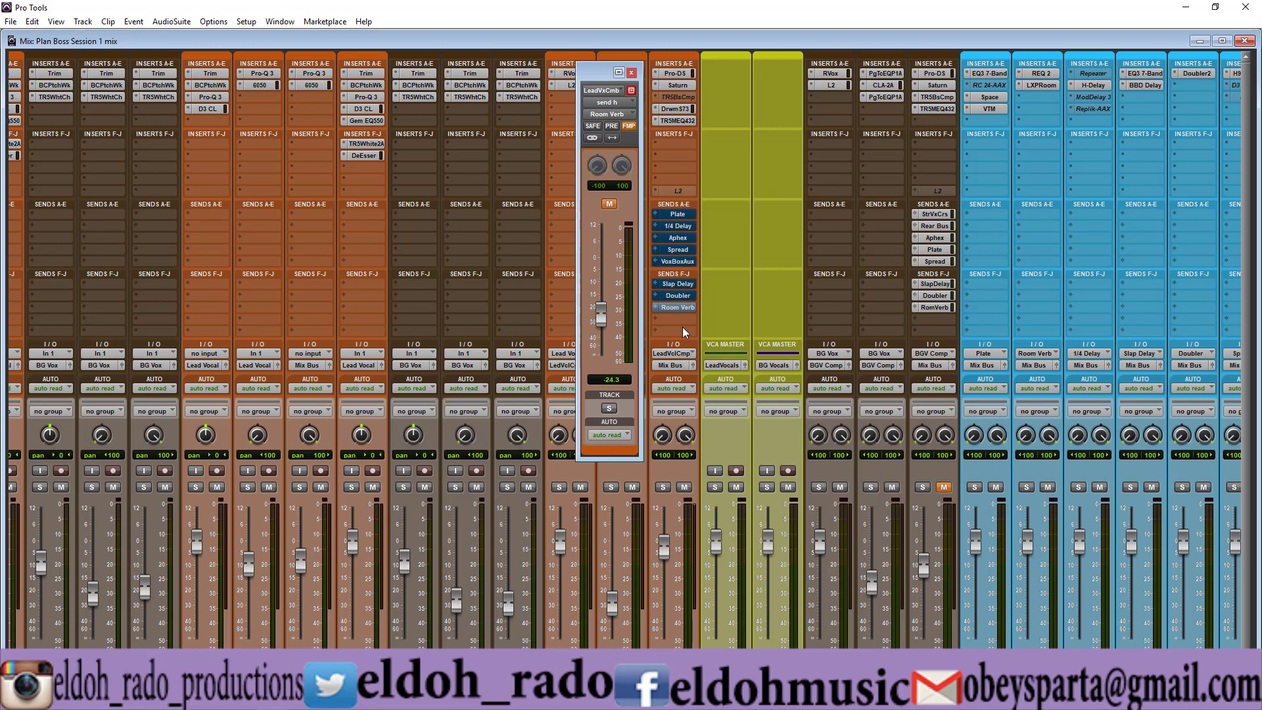
left_click(633, 72)
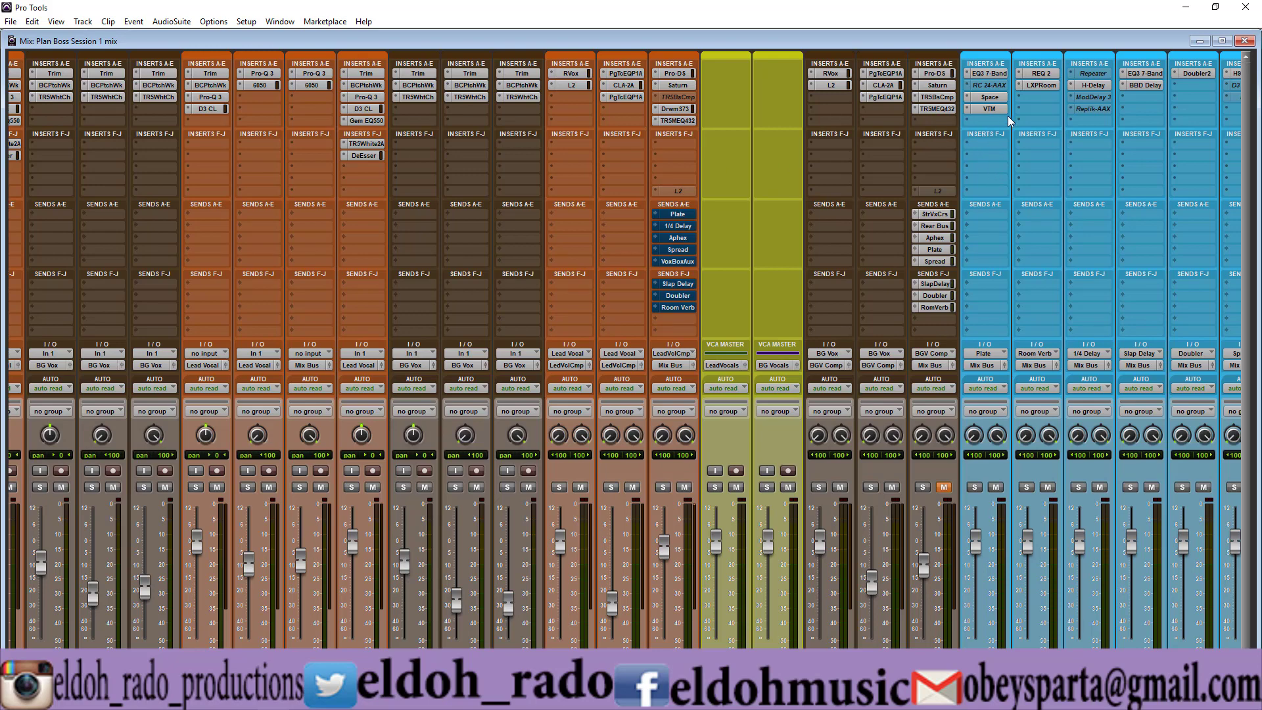
Activate the RC 24 insert on the Plate return with Space bypassed, and open its window clear of the lead vocal sends.
left_click(989, 84, "ctrl+super")
left_click(991, 85)
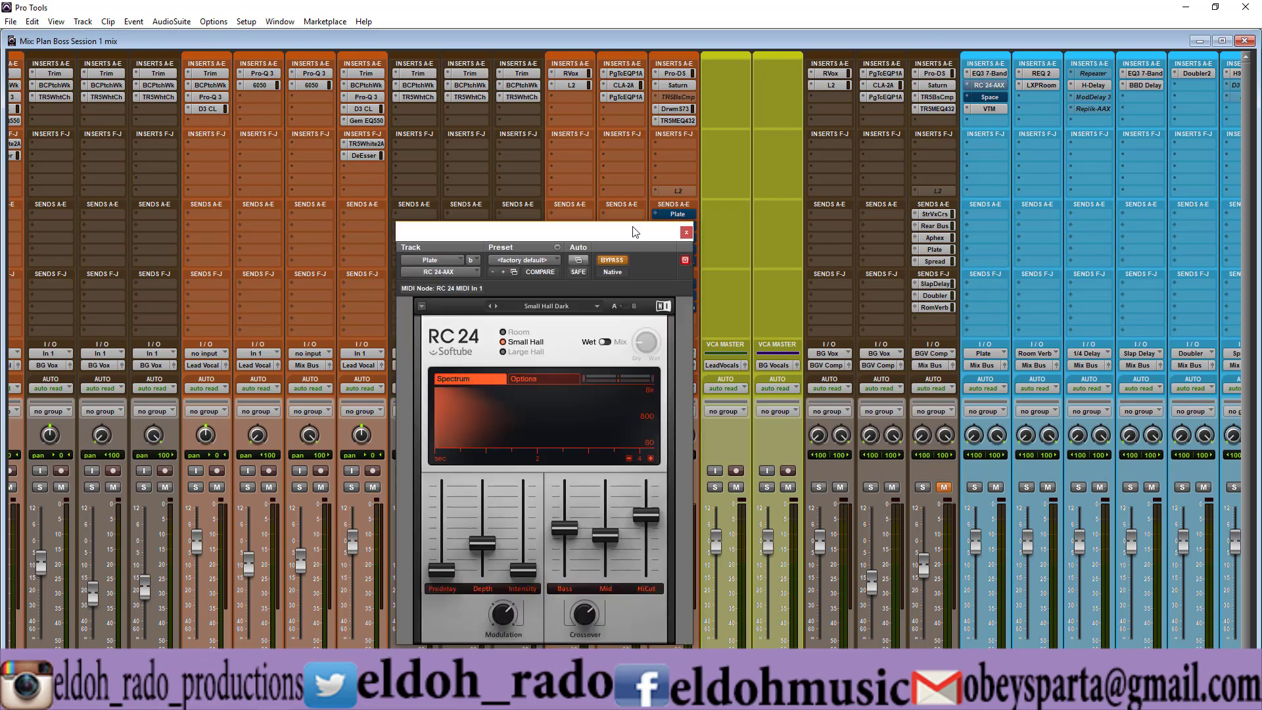
left_click_drag(684, 146, 995, 105)
Unmute the lead vocal aux's Plate send and toggle the RC 24's bypass to compare its Small Hall Dark reverb with Space.
left_click(682, 216, "ctrl")
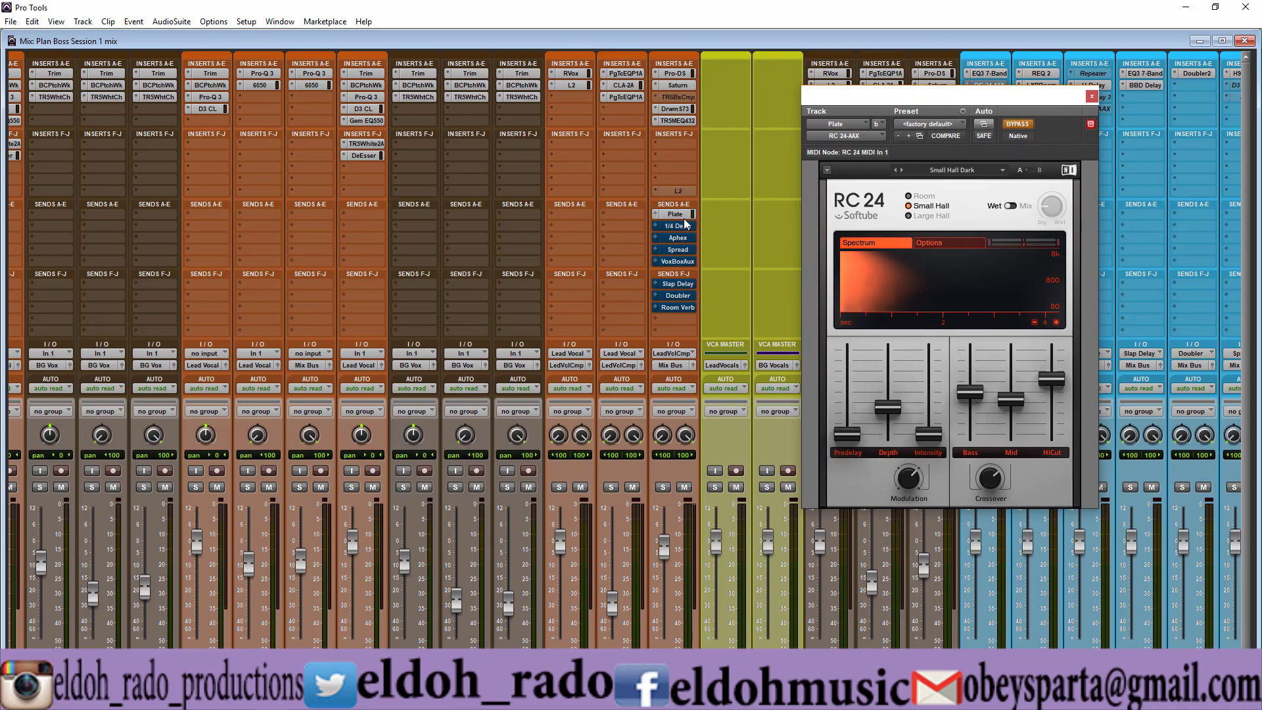
left_click(1020, 124)
left_click_drag(1036, 96, 1027, 111)
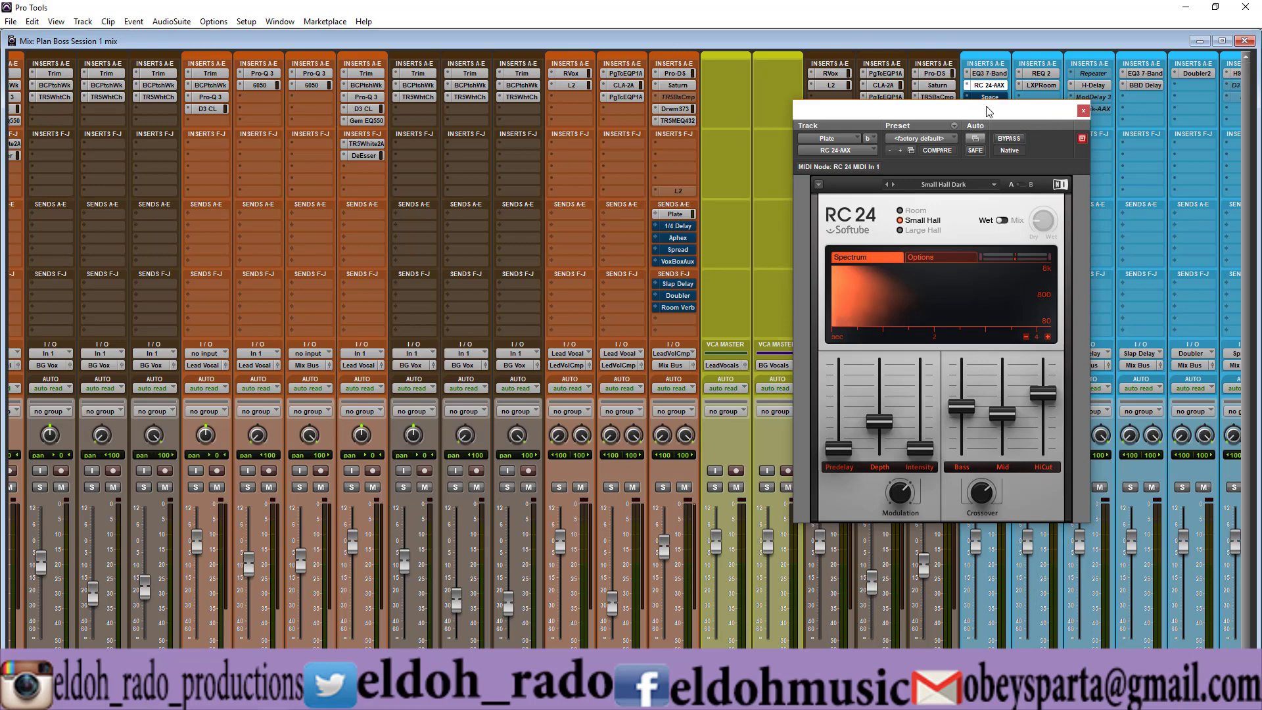
left_click_drag(989, 111, 984, 146)
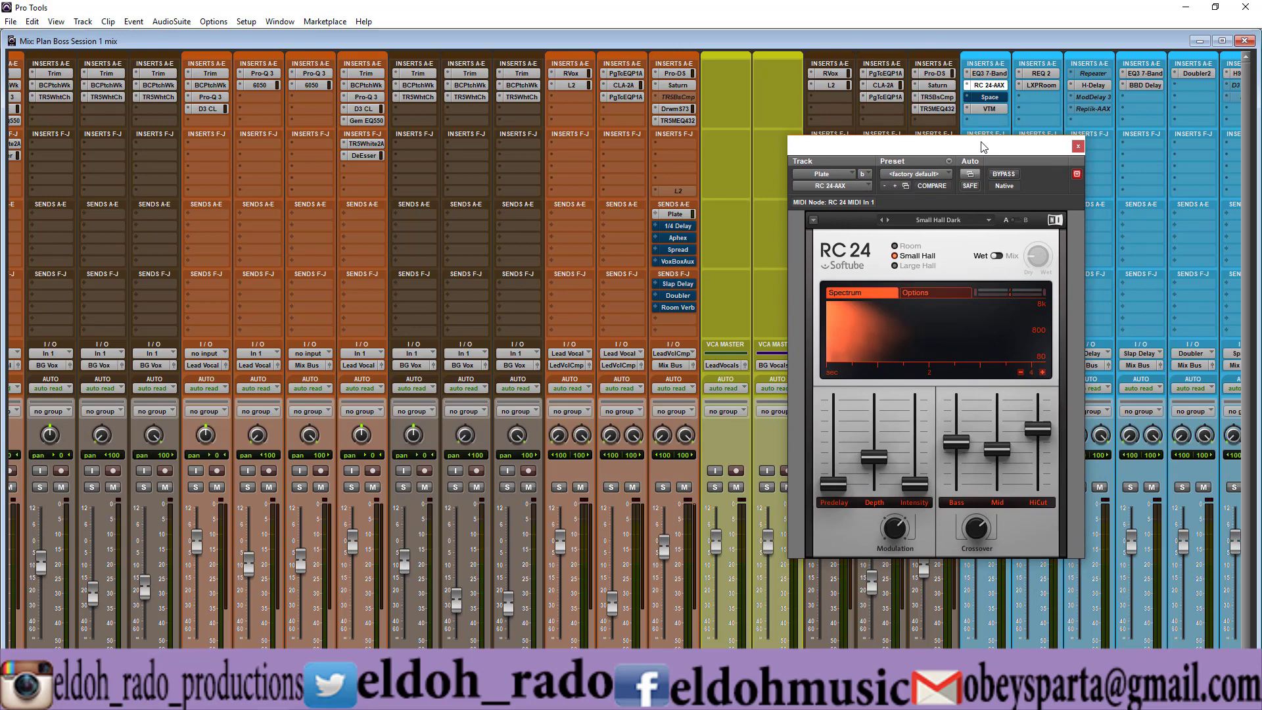
left_click(994, 86, "ctrl")
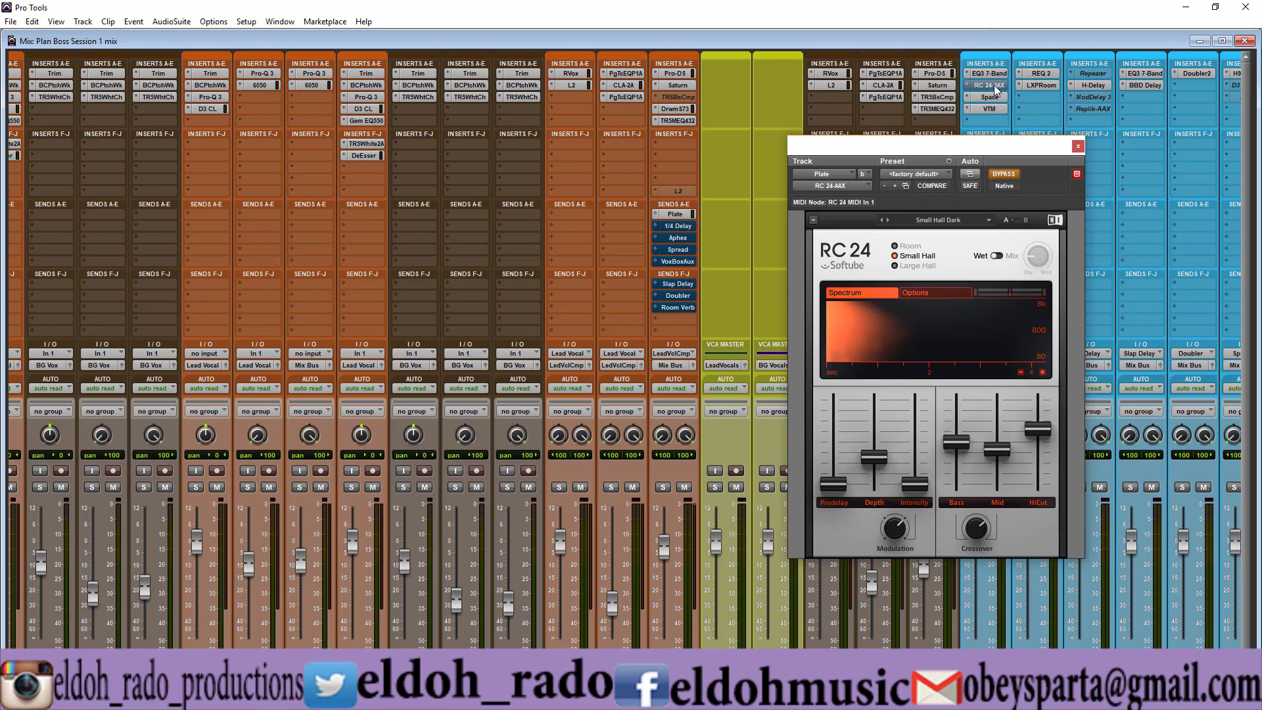